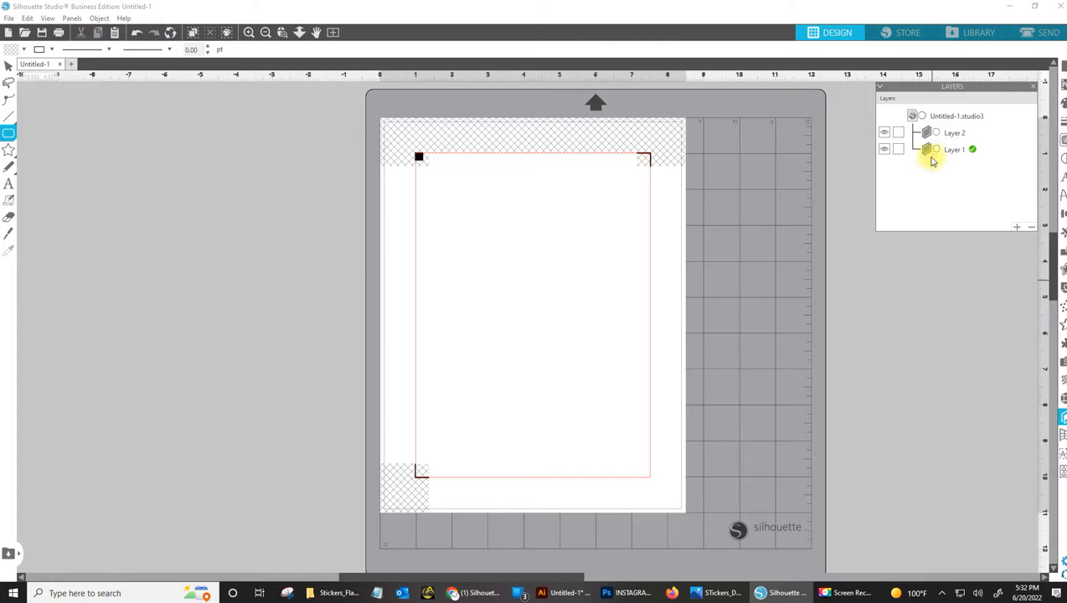
Step: Hide Layer 1 and make Layer 2 the visible, active layer
click(885, 134)
click(884, 151)
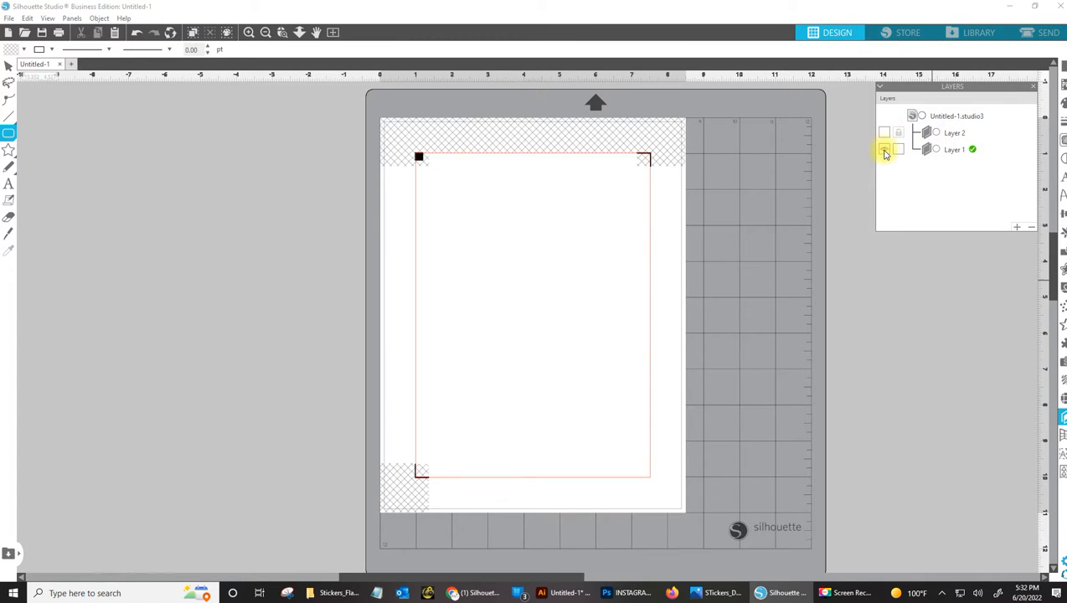
click(949, 134)
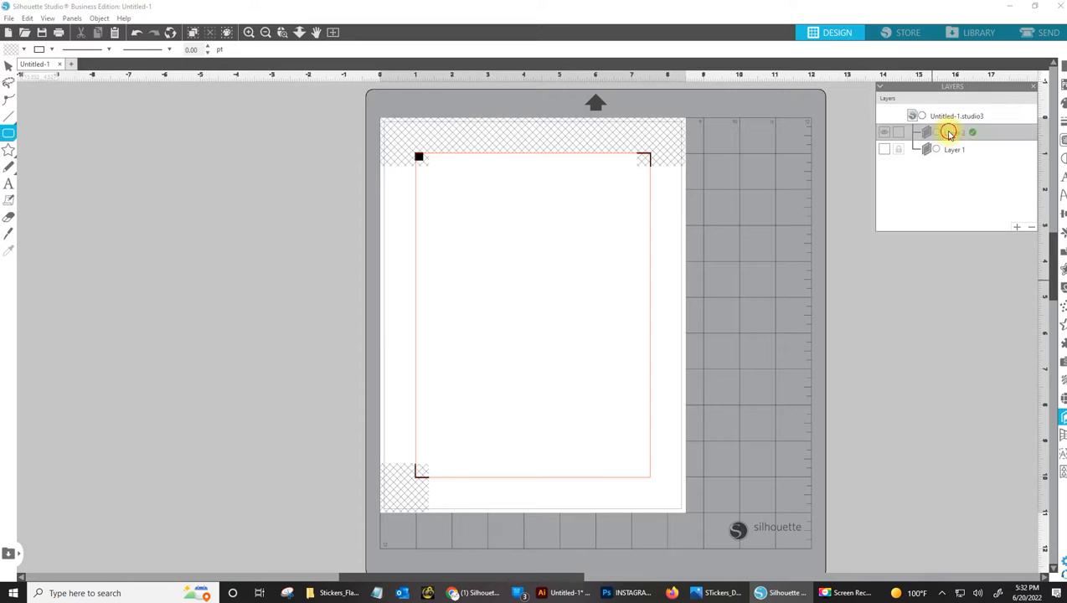
Step: Draw an ellipse about 2.6 by 2.3 in within the cut area on Layer 2 and delete the stray extra ellipse
mouse_move(10, 141)
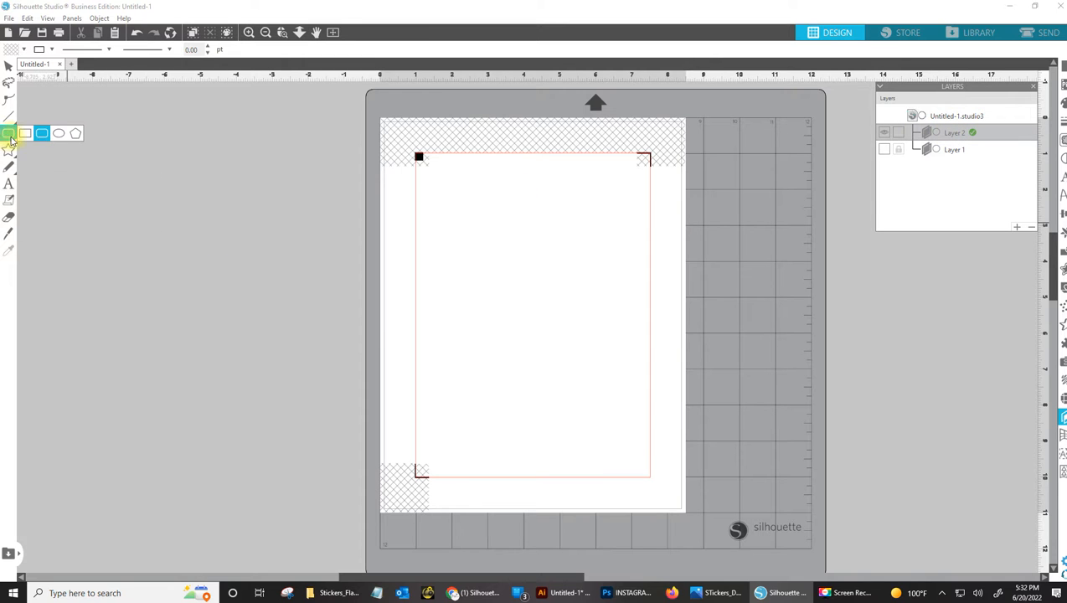
click(59, 133)
drag(474, 206, 569, 295)
drag(279, 234, 344, 151)
click(8, 67)
key(Delete)
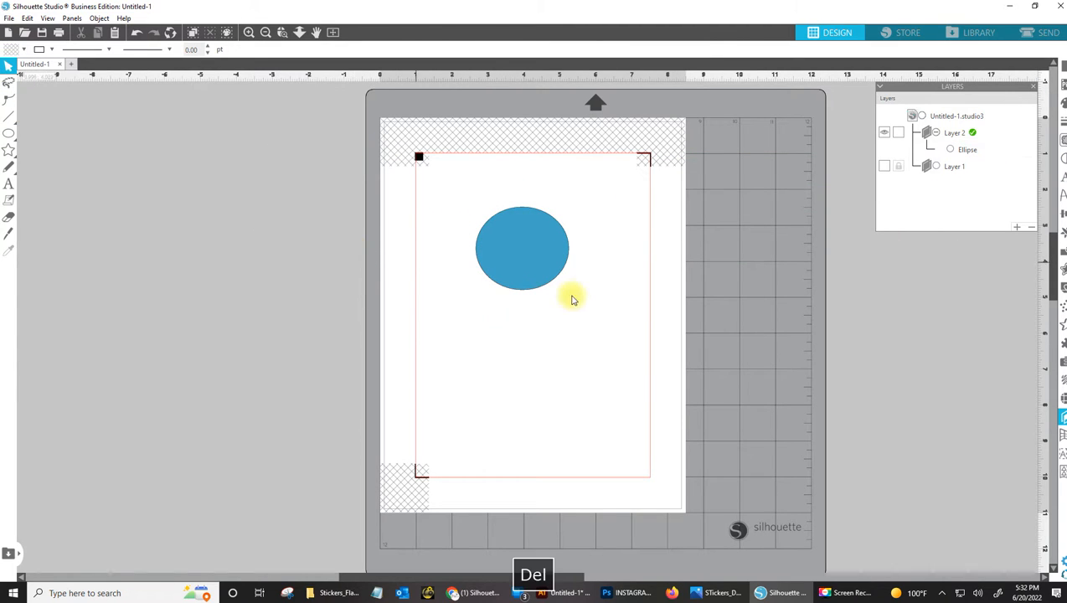
click(526, 241)
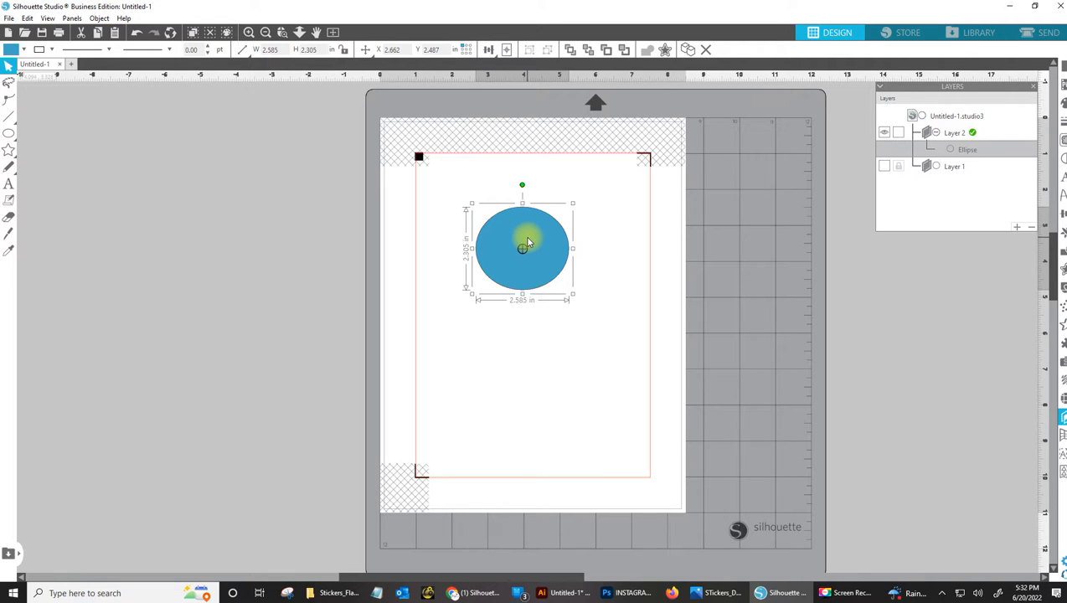
Step: Move the ellipse from Layer 2 into Layer 1 and toggle Layer 1's visibility, leaving it shown
click(970, 150)
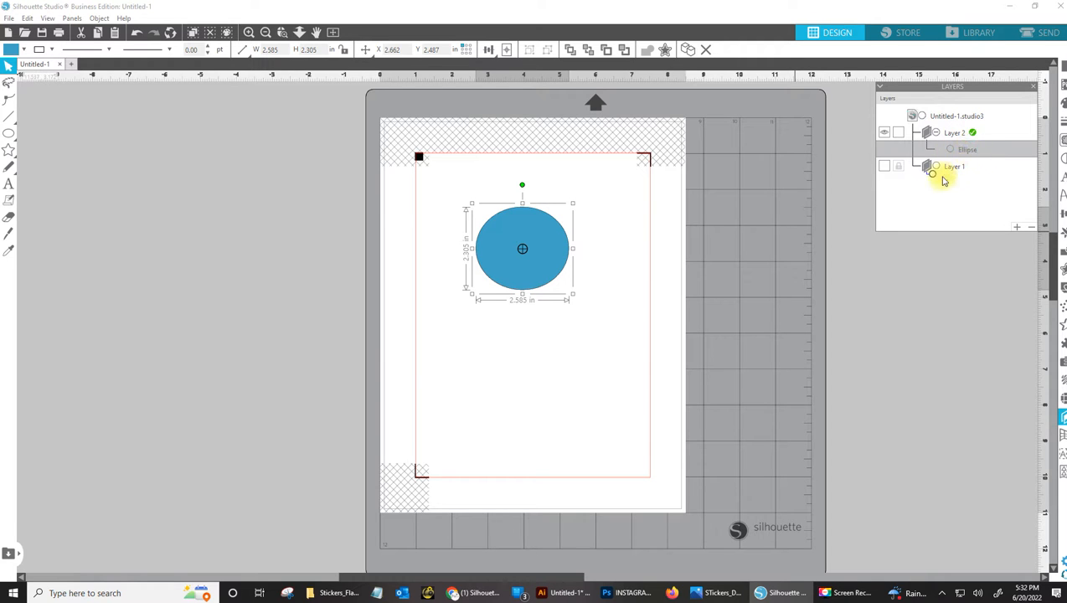
drag(932, 179, 934, 180)
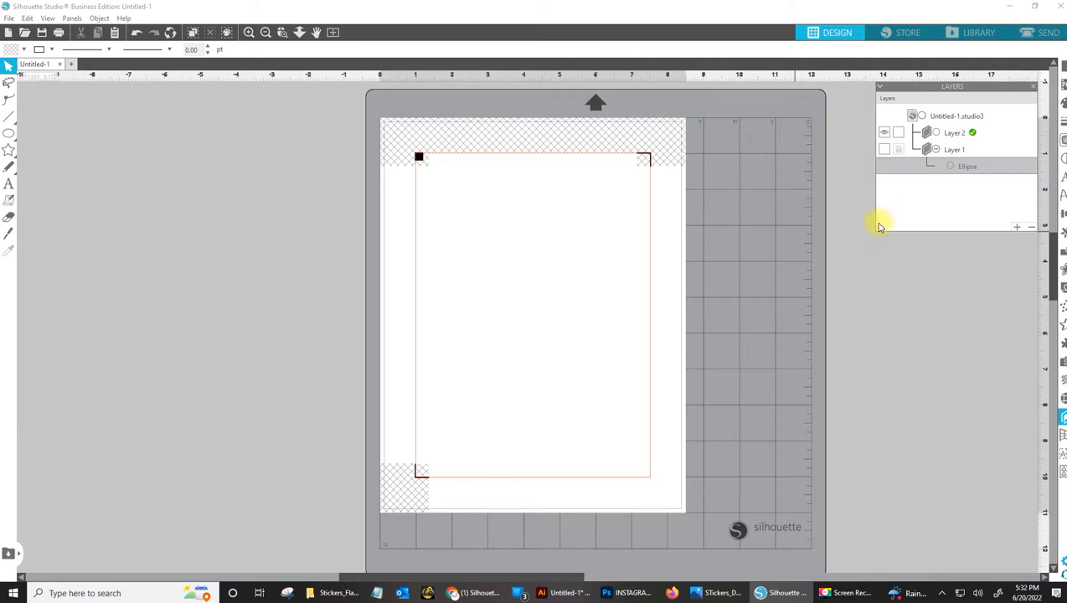
click(887, 151)
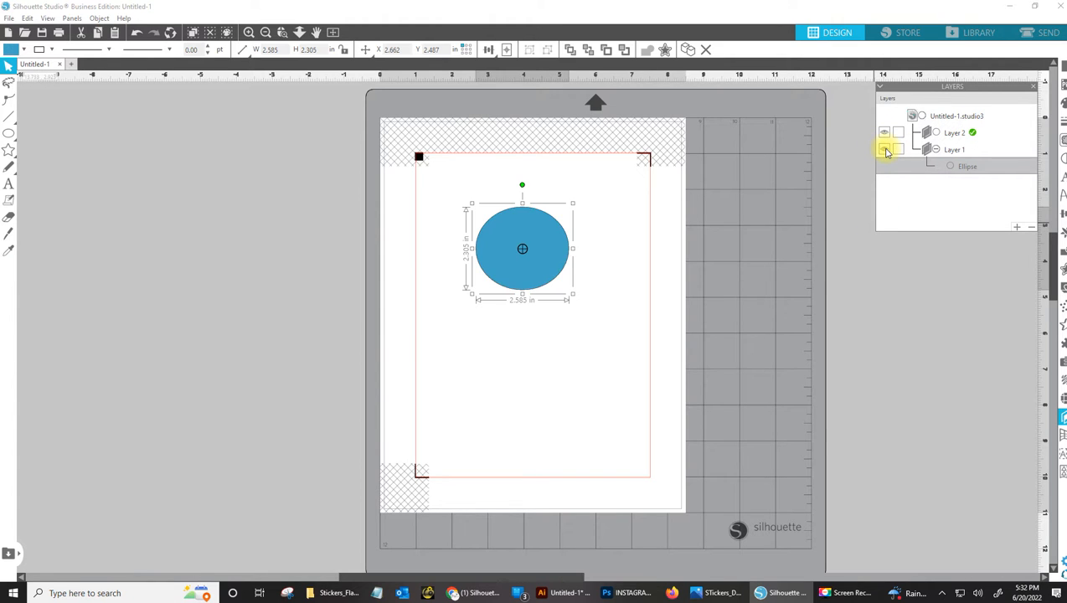
click(886, 151)
click(887, 152)
click(887, 152)
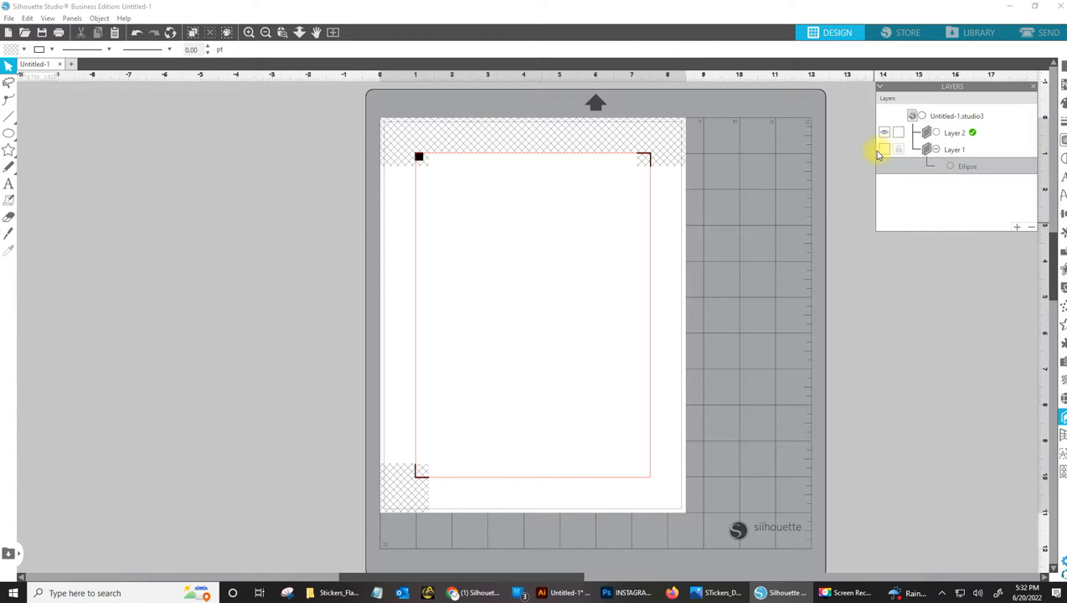
click(882, 151)
Step: Lock Layer 1 and try to select its ellipse on the page
click(897, 149)
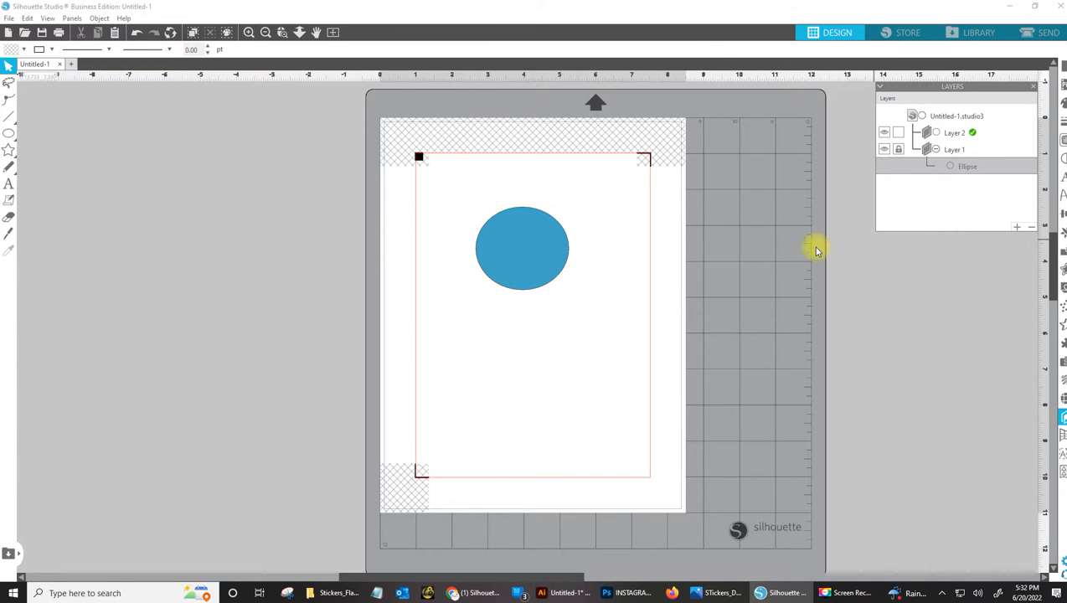
click(545, 232)
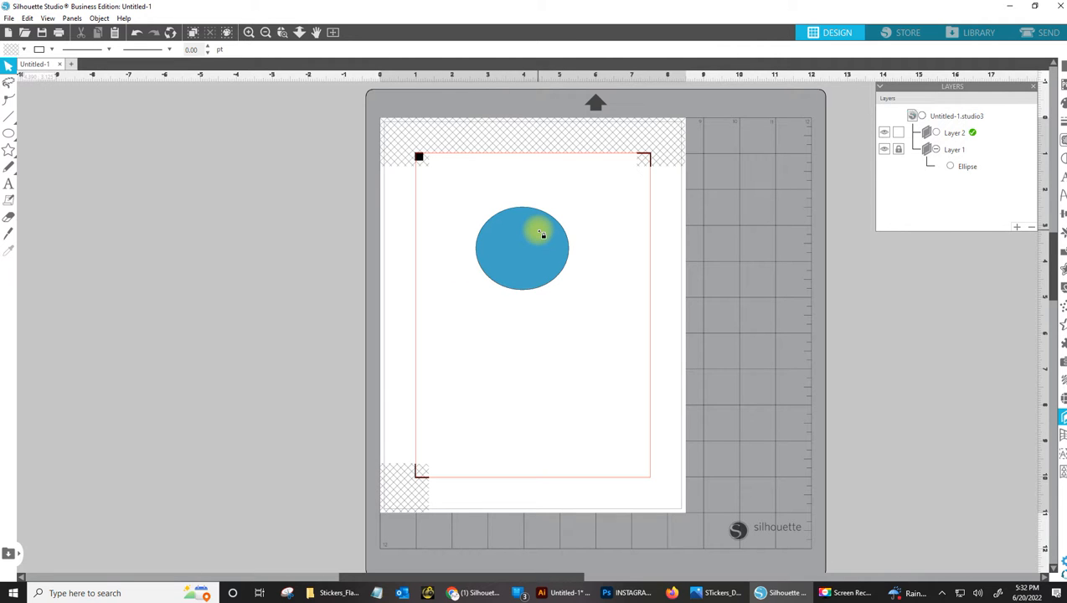
Step: Draw two star shapes over the ellipse on Layer 2, about 6.4 and 6.7 in wide, and shift the larger one slightly
click(9, 149)
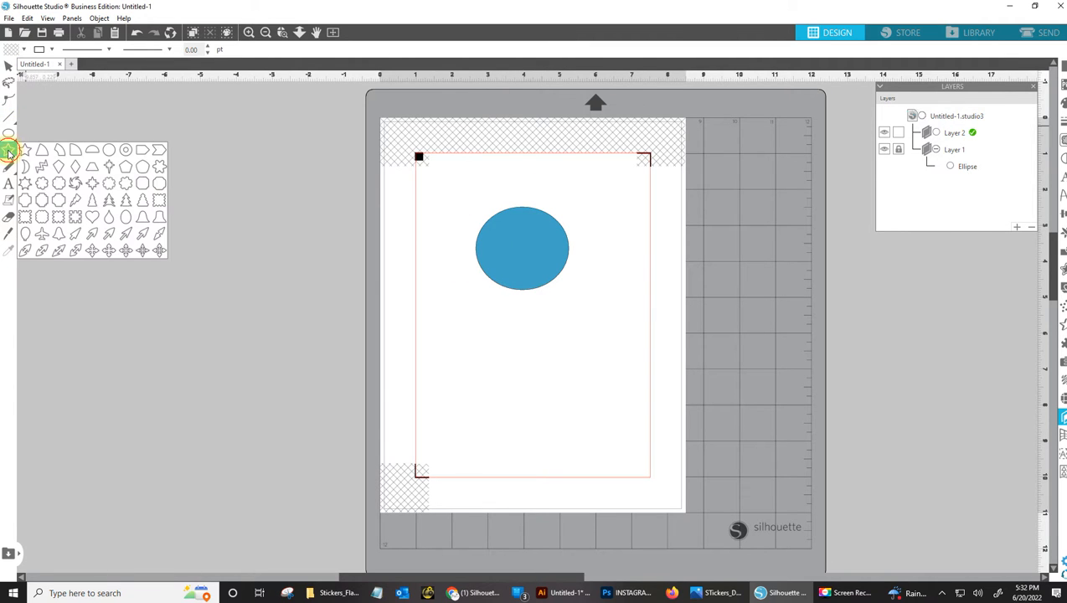
drag(495, 198, 593, 382)
click(9, 71)
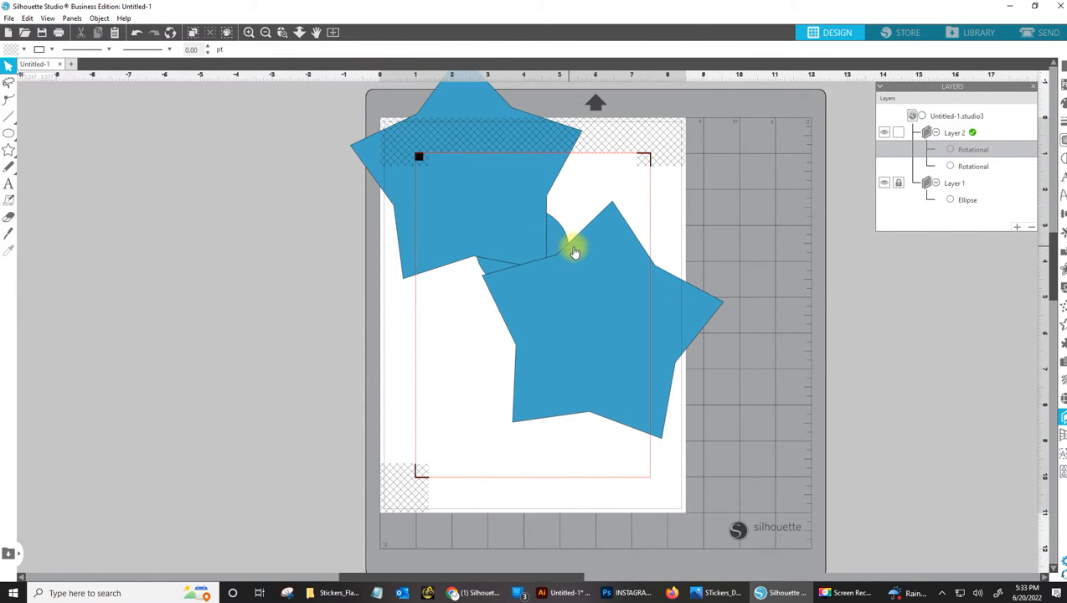
click(574, 250)
drag(576, 251, 550, 270)
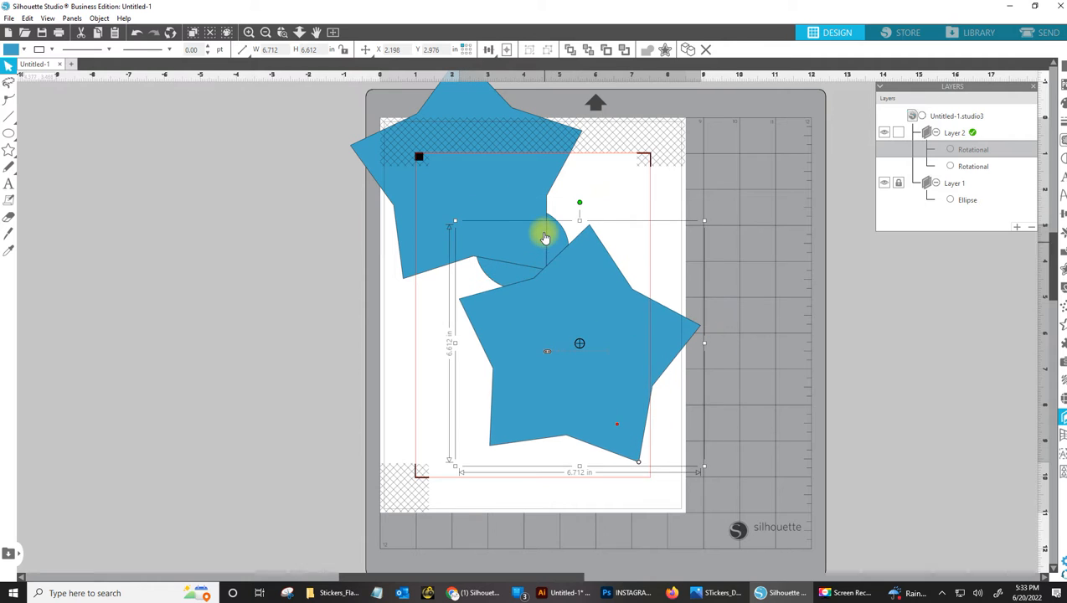
Step: Delete both star shapes from Layer 2
click(549, 234)
click(483, 167)
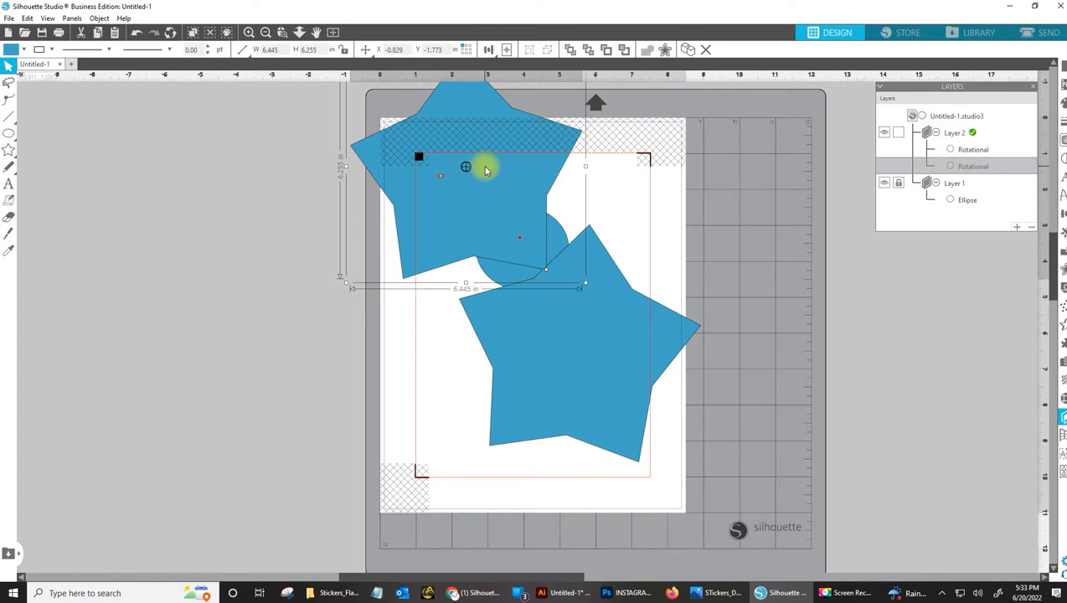
key(Delete)
click(610, 327)
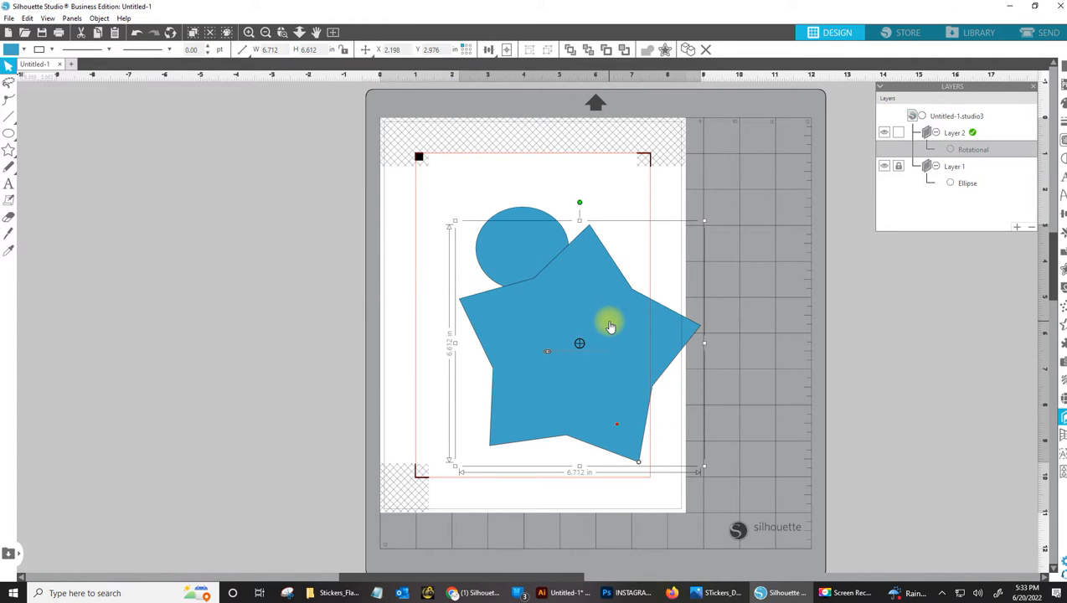
key(Delete)
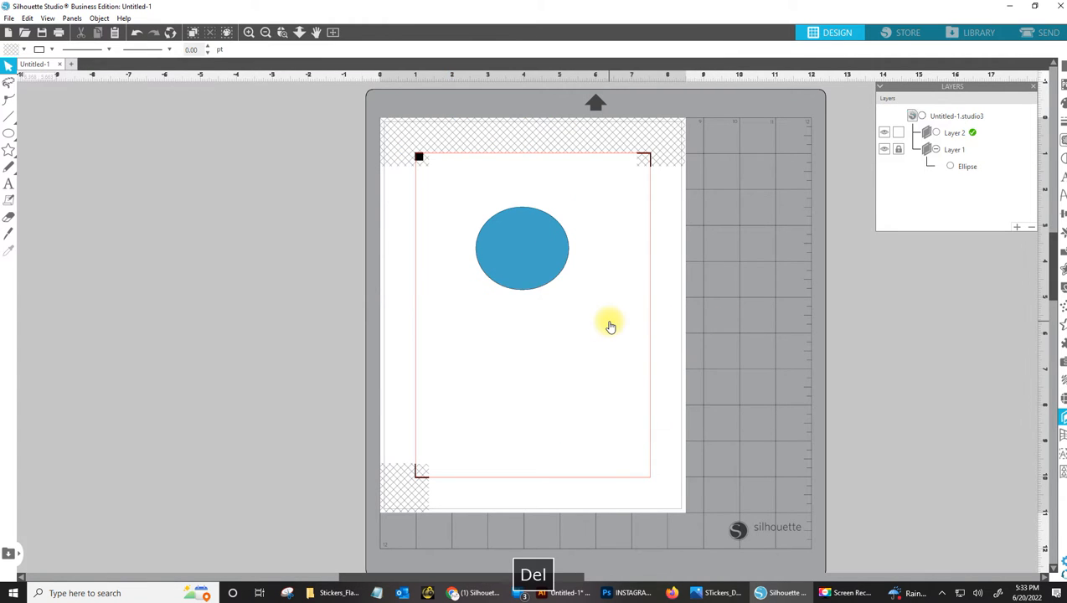
Step: Unlock Layer 1 and switch its visibility off and on again
click(897, 151)
click(884, 149)
click(884, 149)
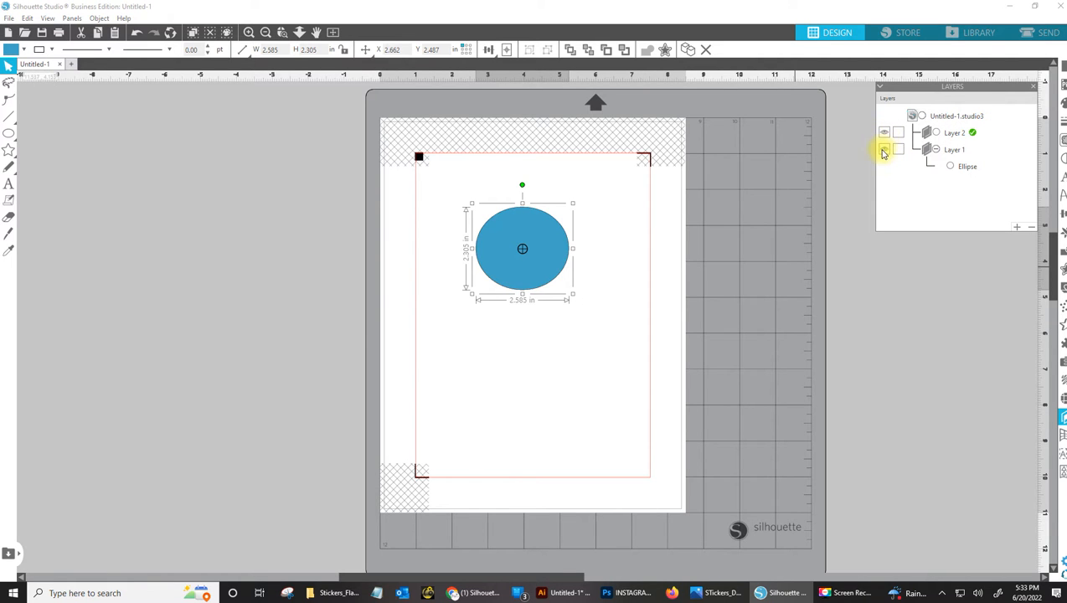
Step: Add a new layer above Layer 2 and delete Layer 1 together with its ellipse
click(1017, 226)
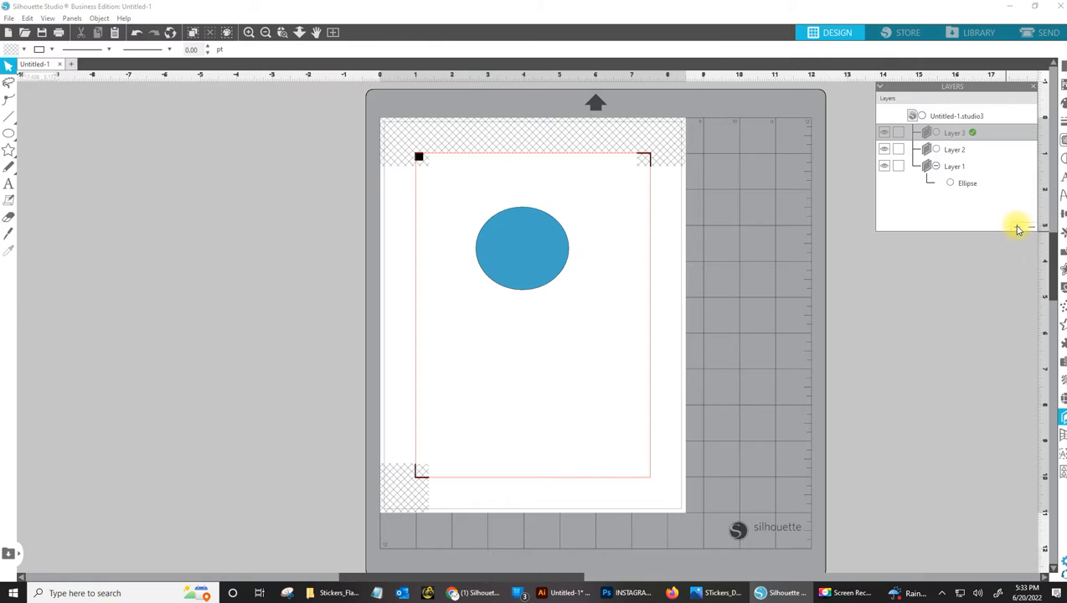
click(925, 150)
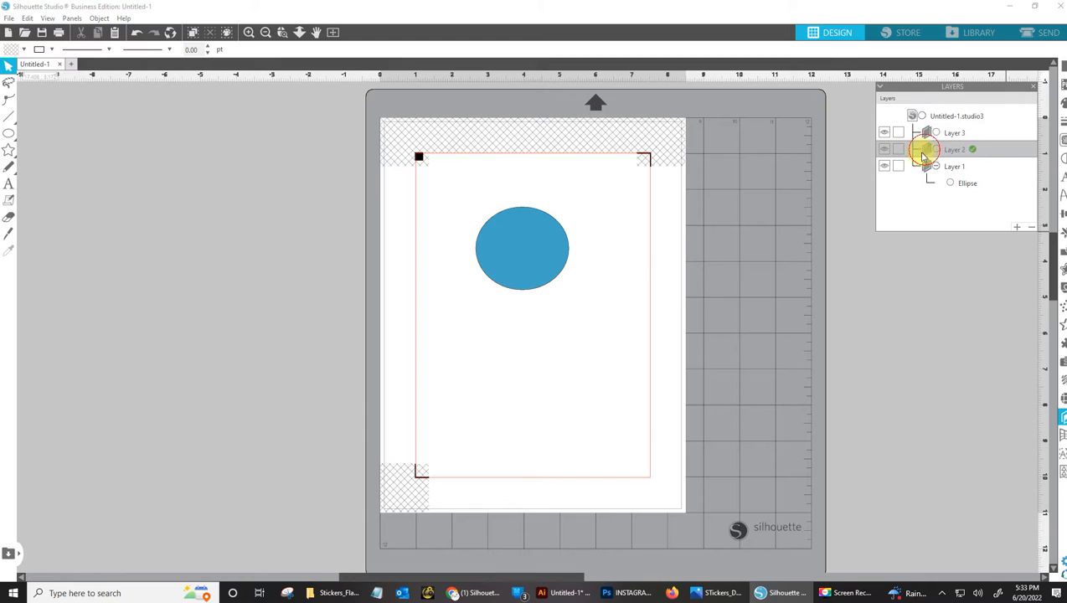
click(884, 166)
click(886, 168)
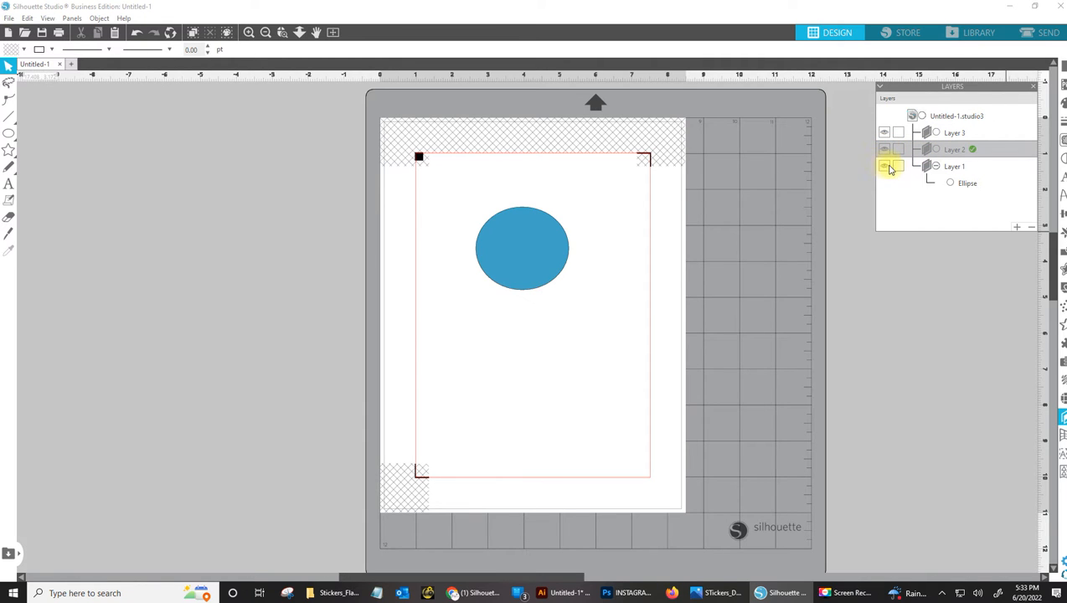
click(932, 166)
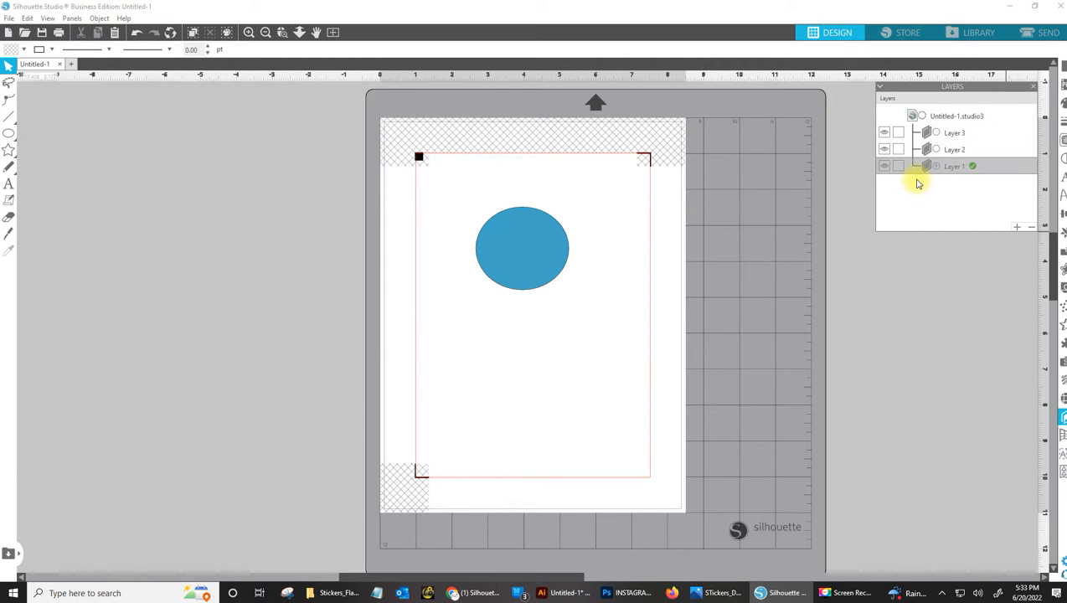
click(1030, 227)
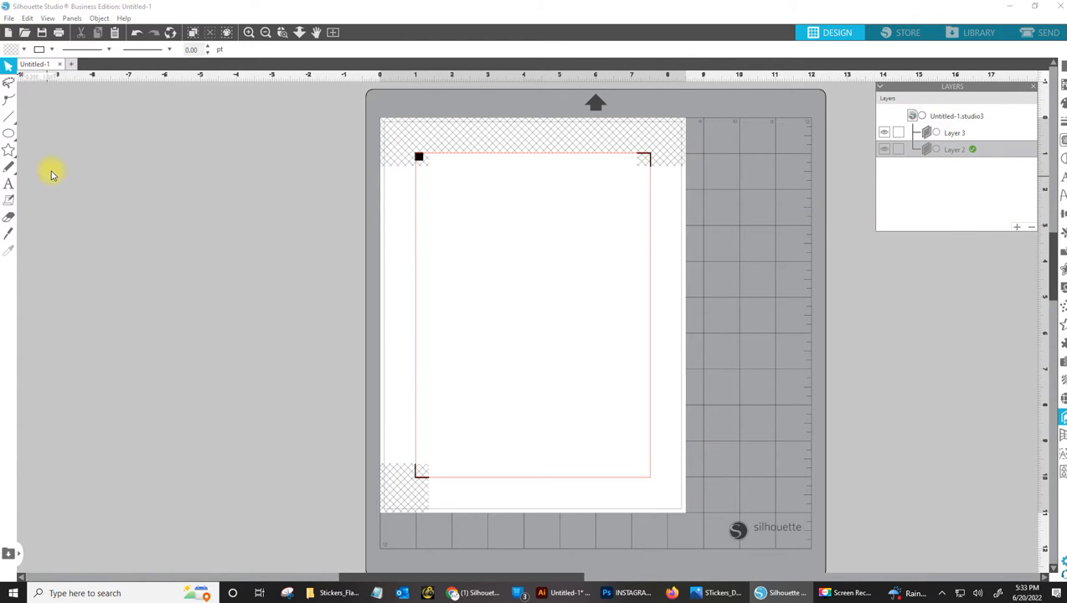
Step: Draw two ellipses on Layer 2, one about 1.5 by 1.7 in and a smaller one about 1.2 by 1.3 in below it
click(10, 134)
mouse_move(476, 222)
mouse_down()
mouse_move(532, 282)
mouse_move(7, 77)
mouse_move(588, 276)
mouse_move(578, 334)
mouse_up()
click(9, 66)
click(469, 240)
Step: Move the larger ellipse from Layer 2 into Layer 3 and apply Bring to Front to the smaller ellipse
click(513, 254)
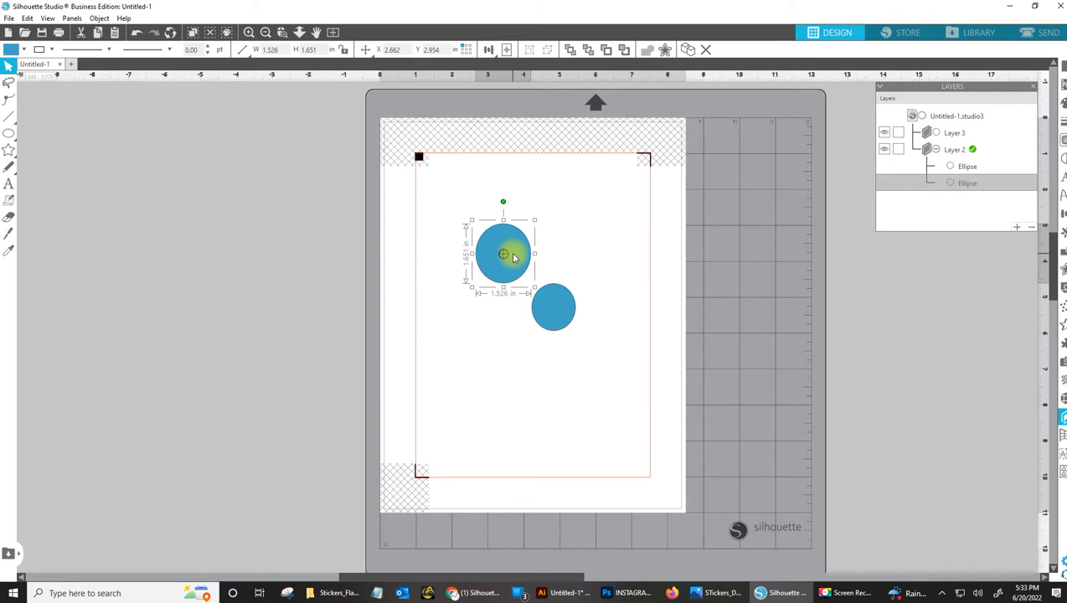
drag(967, 186, 951, 134)
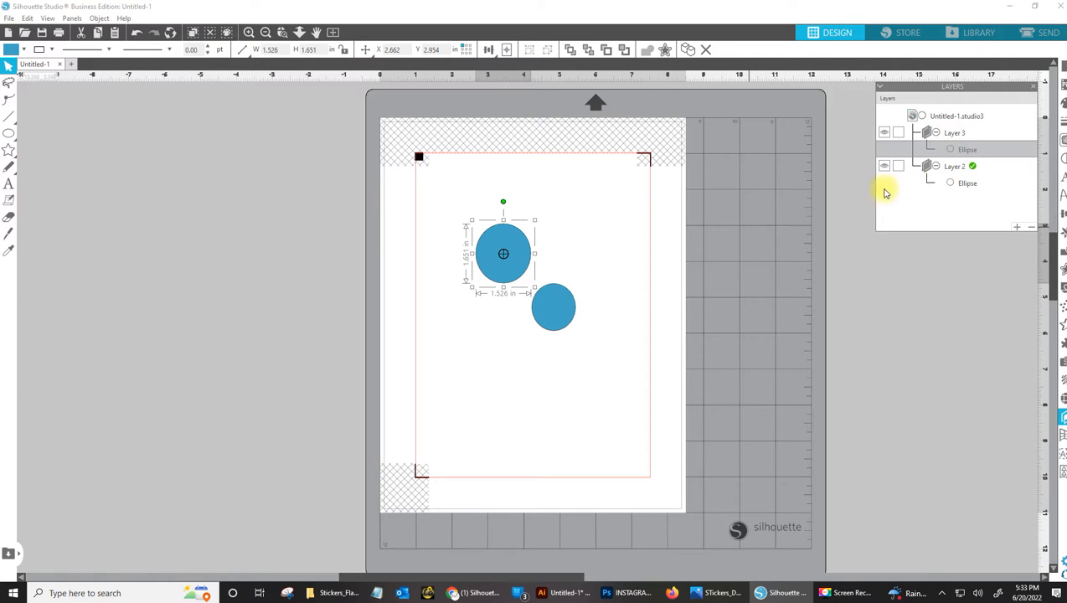
click(559, 307)
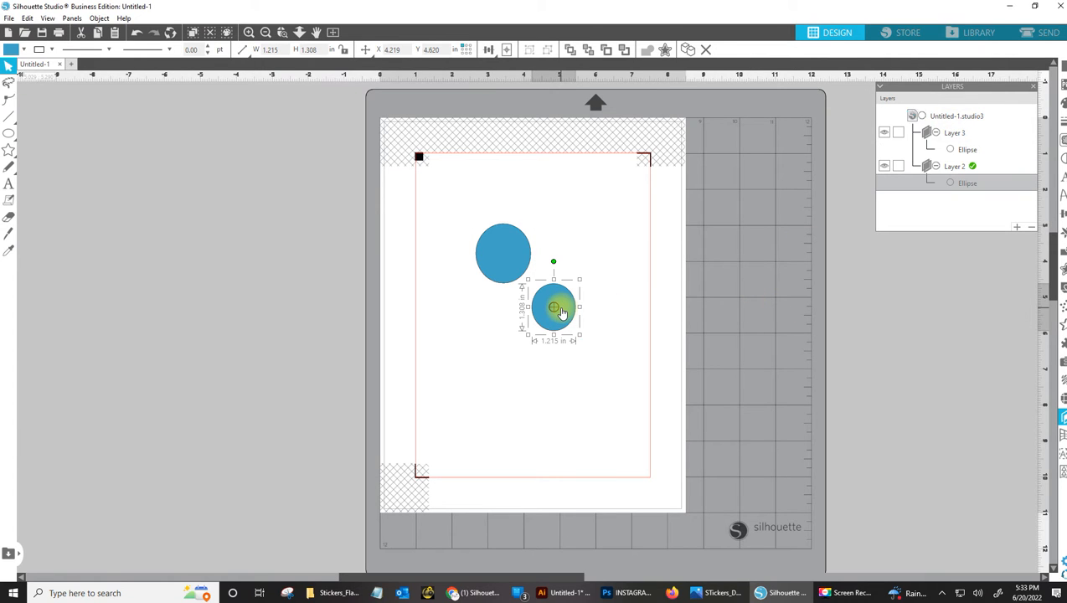
click(99, 18)
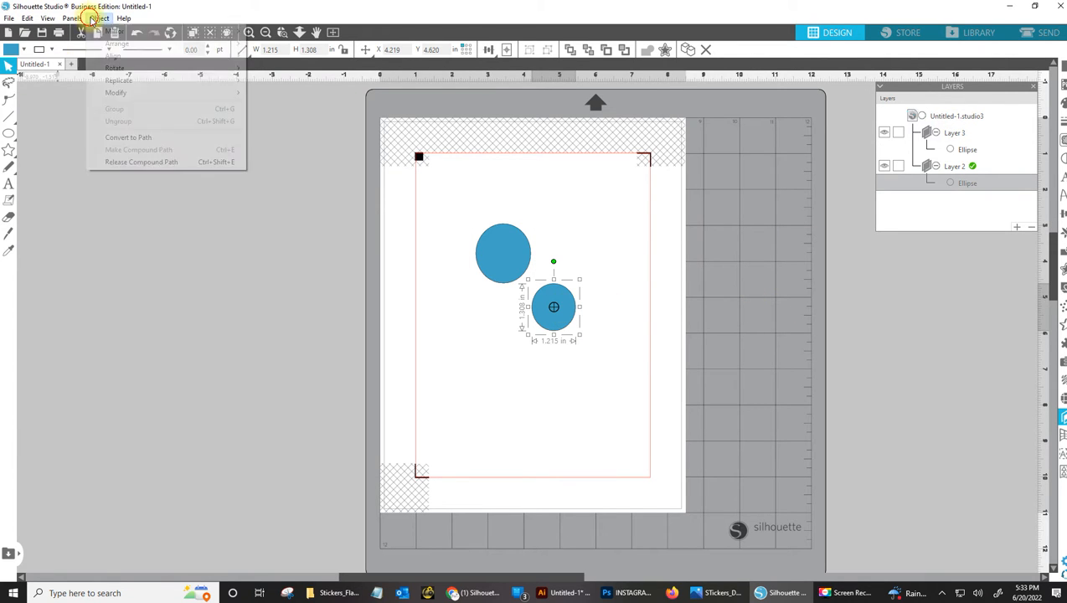
mouse_move(130, 42)
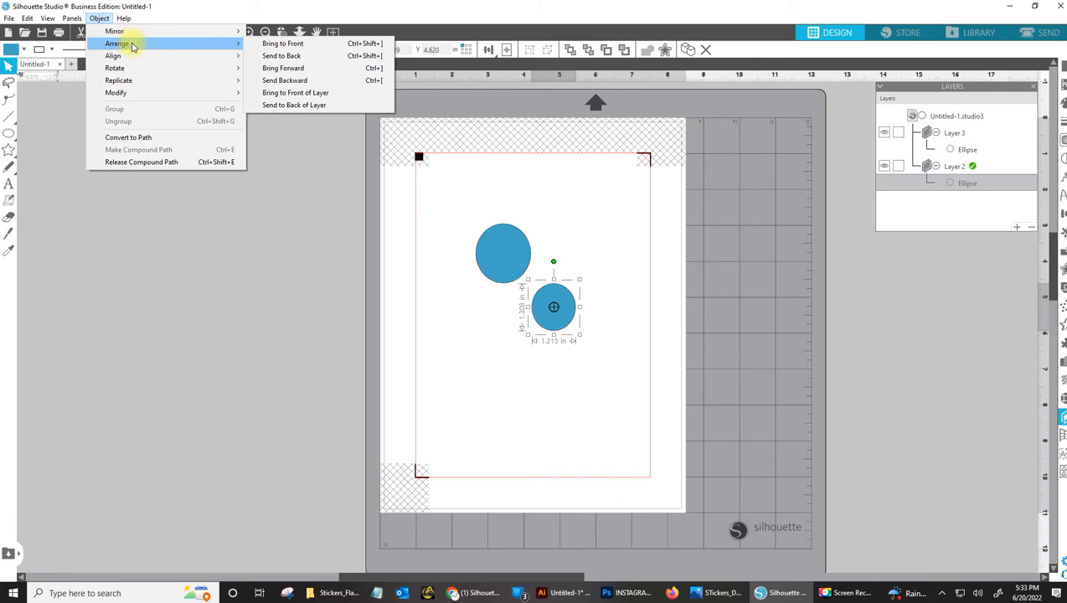
click(283, 46)
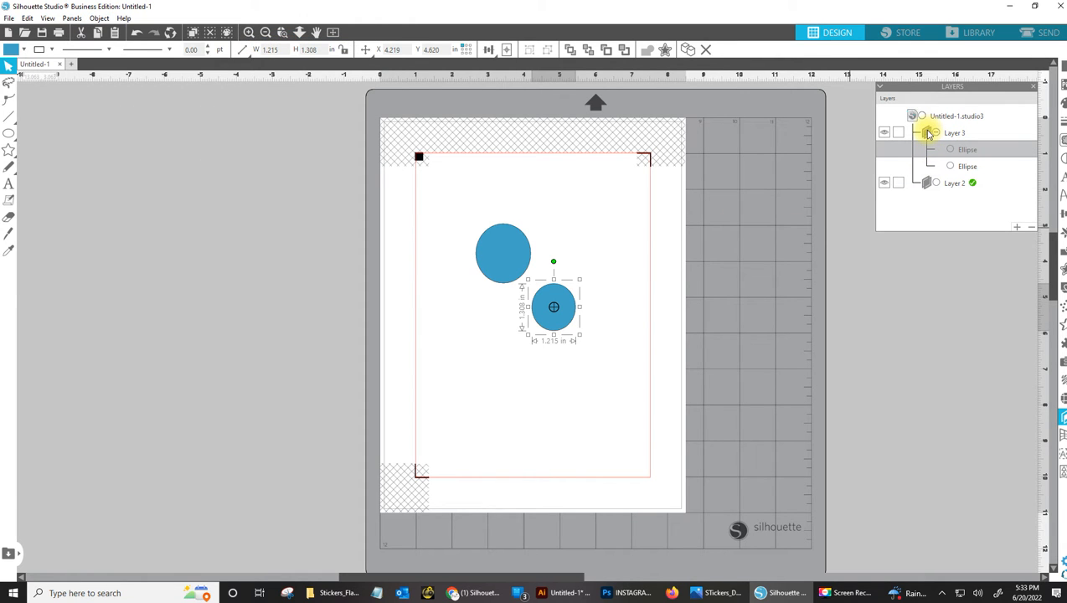
Step: Toggle the visibility of Layer 2 and Layer 3 to check which objects each holds, leaving both layers shown
click(883, 183)
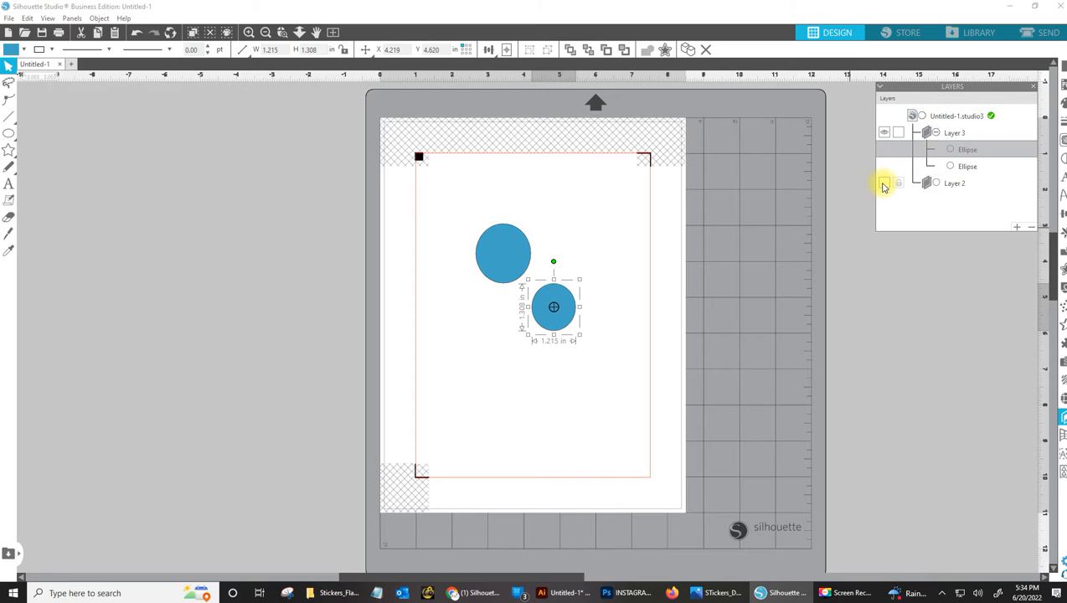
click(885, 132)
click(887, 134)
click(886, 132)
click(886, 131)
click(926, 268)
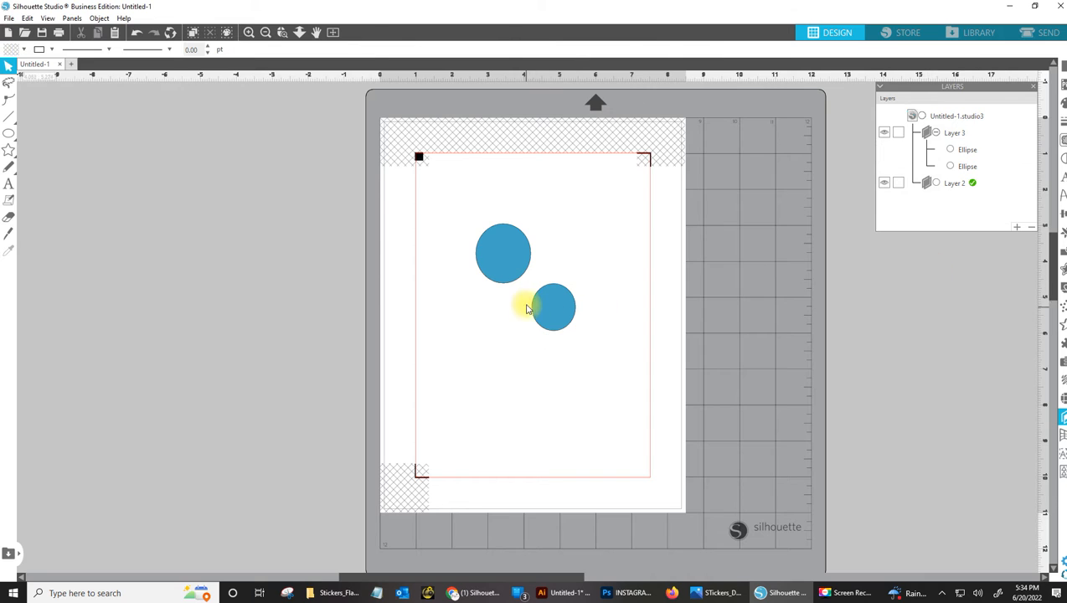
Step: Duplicate the smaller ellipse and arrange six of them in an overlapping ring around the larger ellipse
click(550, 303)
drag(551, 304, 481, 270)
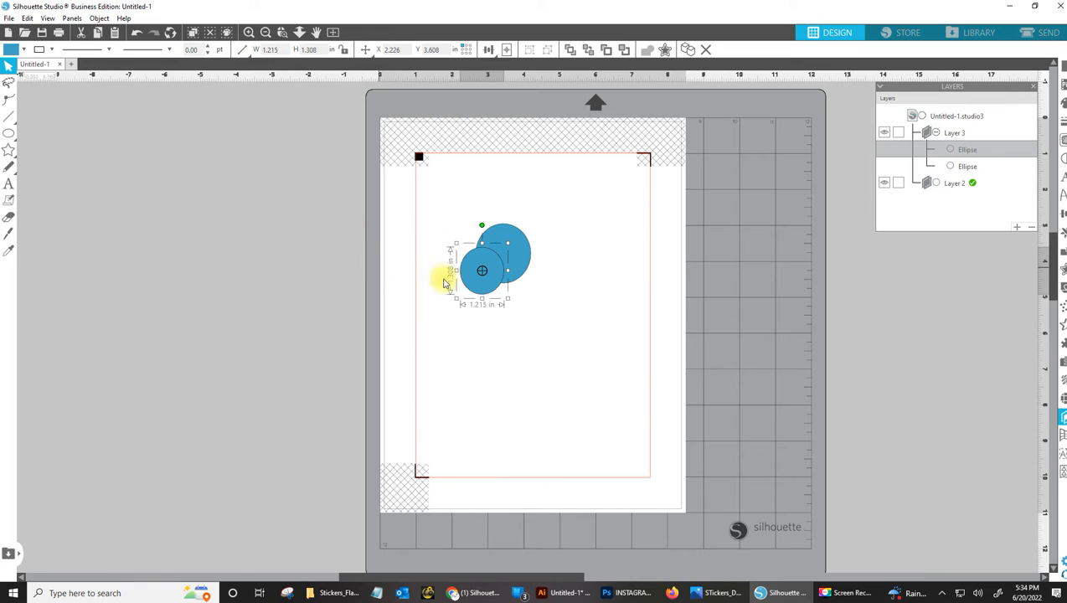
drag(493, 271, 544, 216)
click(599, 226)
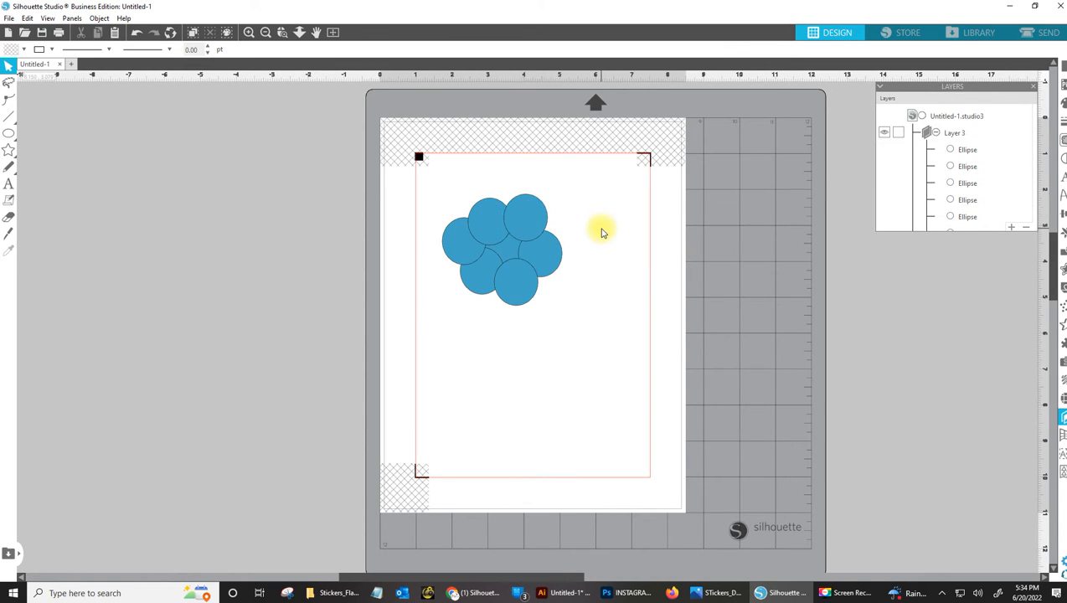
click(504, 252)
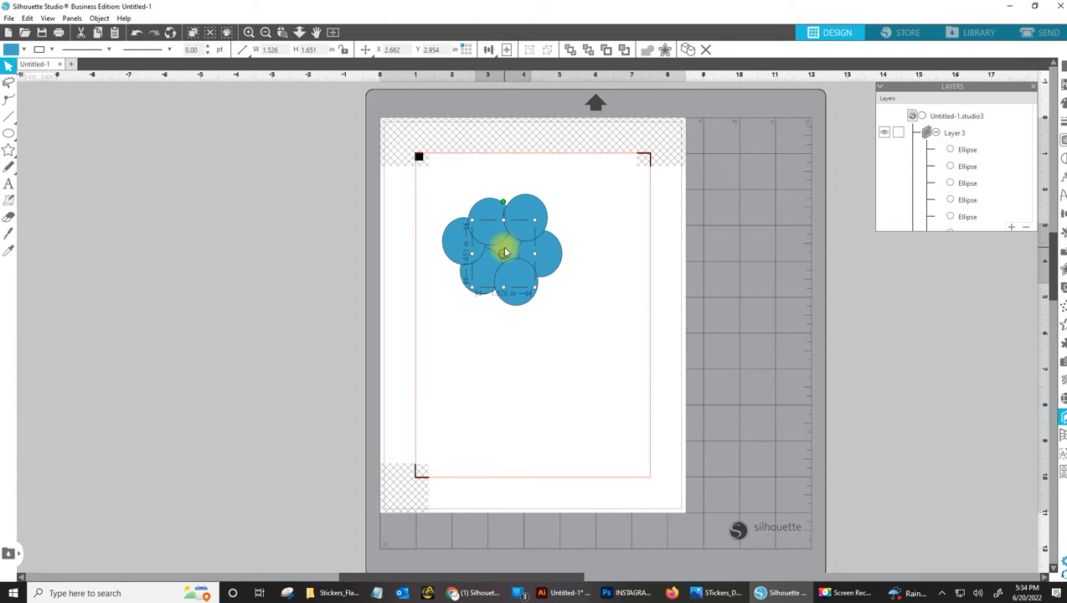
click(586, 279)
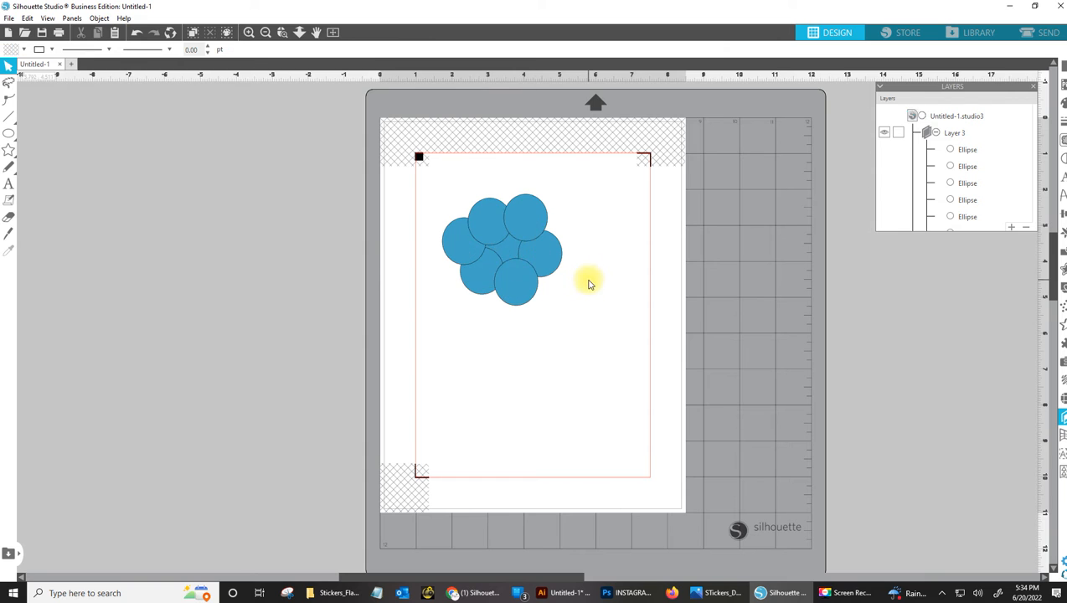
Step: Apply Bring to Front to the large centre ellipse so it lies above the six surrounding petals
click(506, 253)
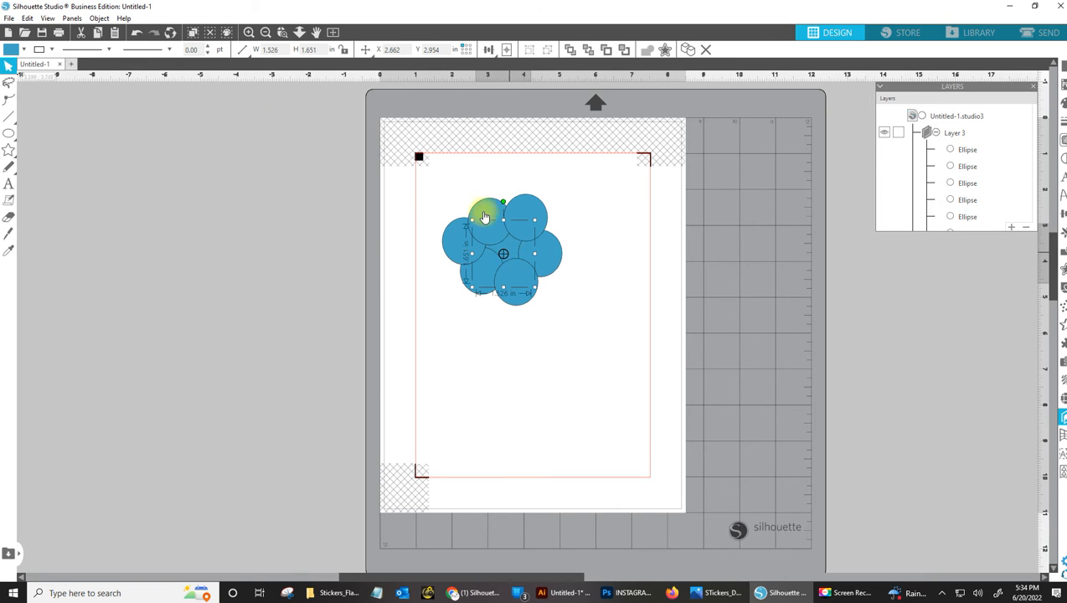
click(100, 18)
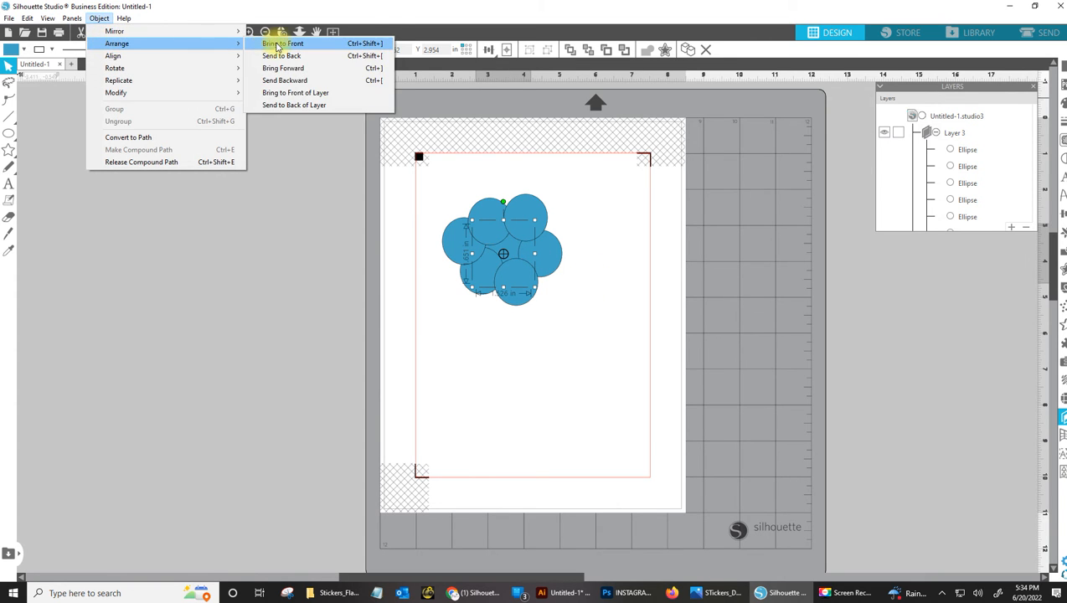
click(273, 39)
Step: Nudge the bottom, lower-left and right petal ellipses slightly outward to even out the flower around the centre ellipse
click(515, 295)
click(472, 279)
drag(472, 282, 467, 289)
drag(532, 284, 561, 268)
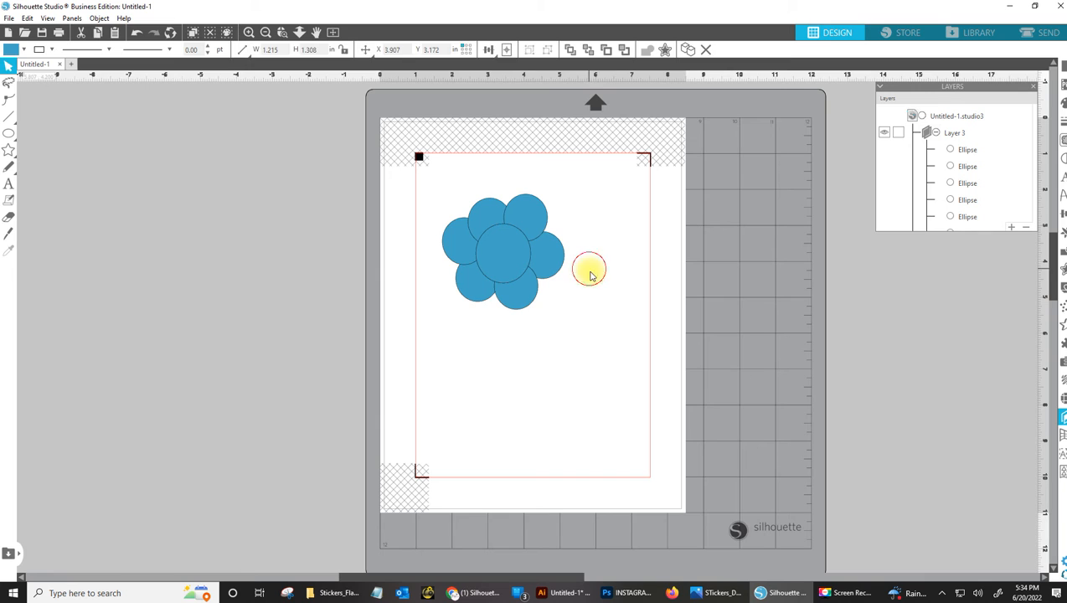
click(595, 268)
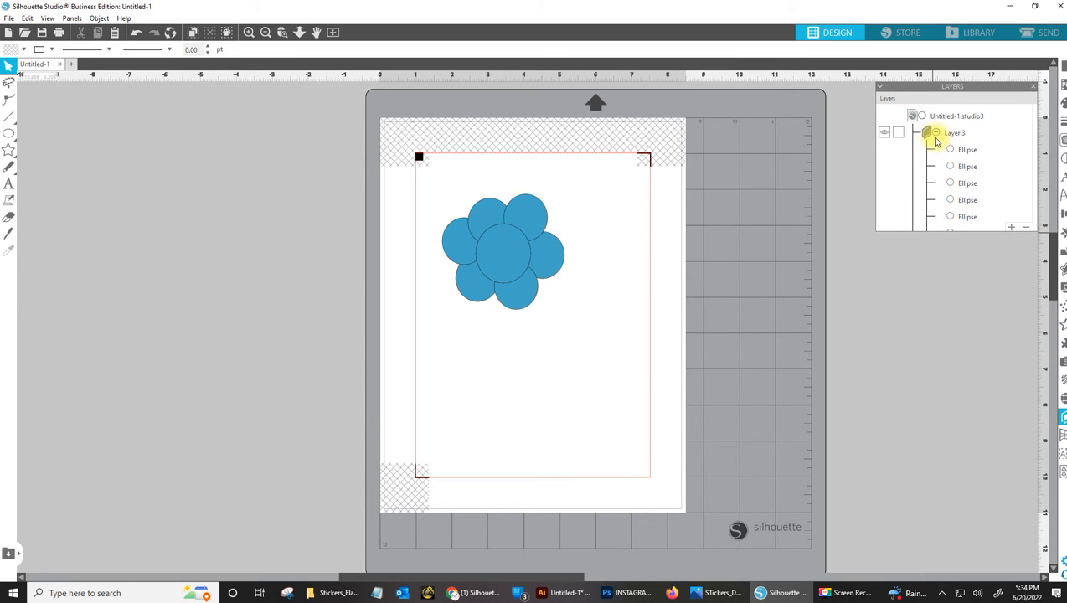
Step: Move the large centre ellipse from Layer 3 into Layer 2
click(885, 134)
click(886, 134)
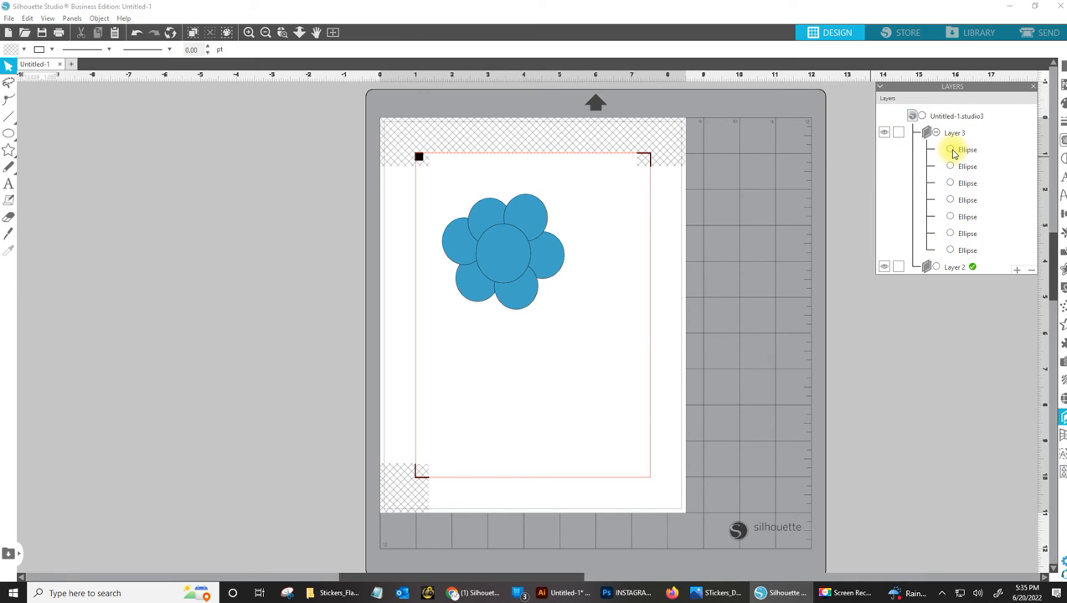
drag(952, 152, 974, 153)
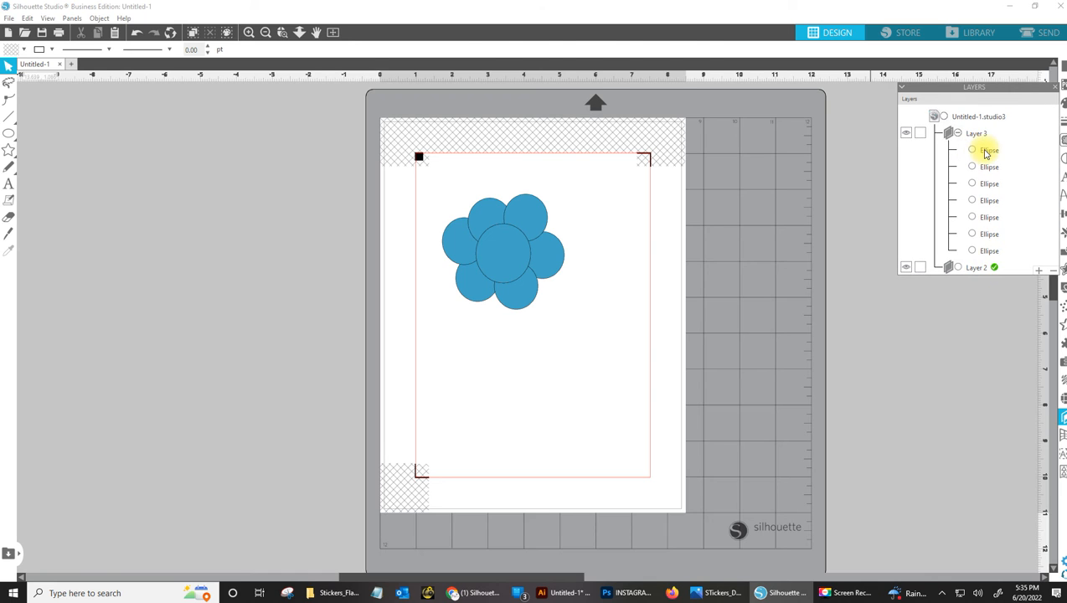
click(986, 152)
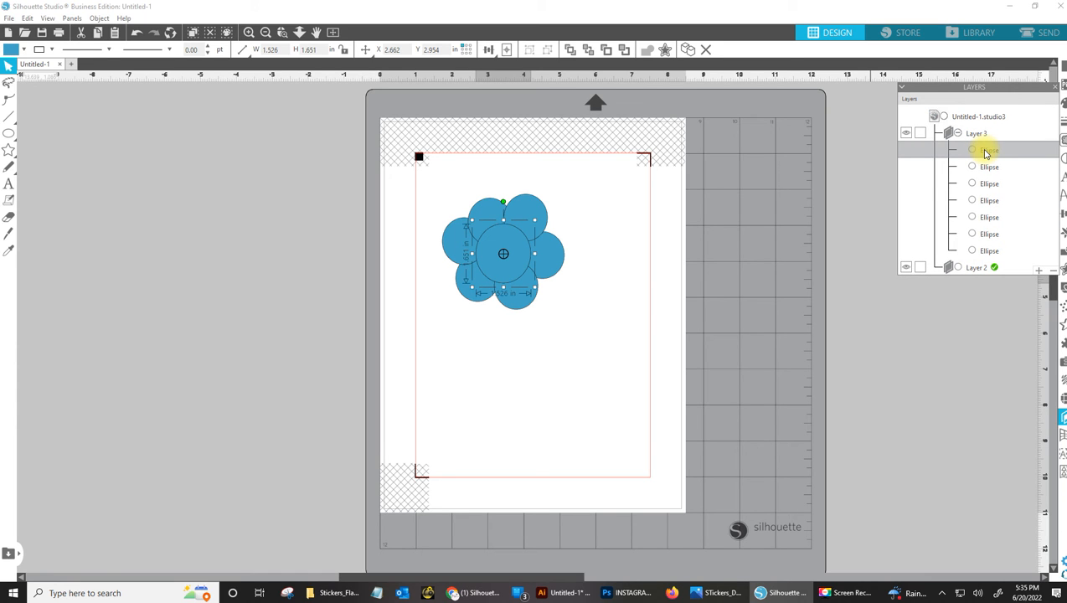
drag(987, 154, 952, 280)
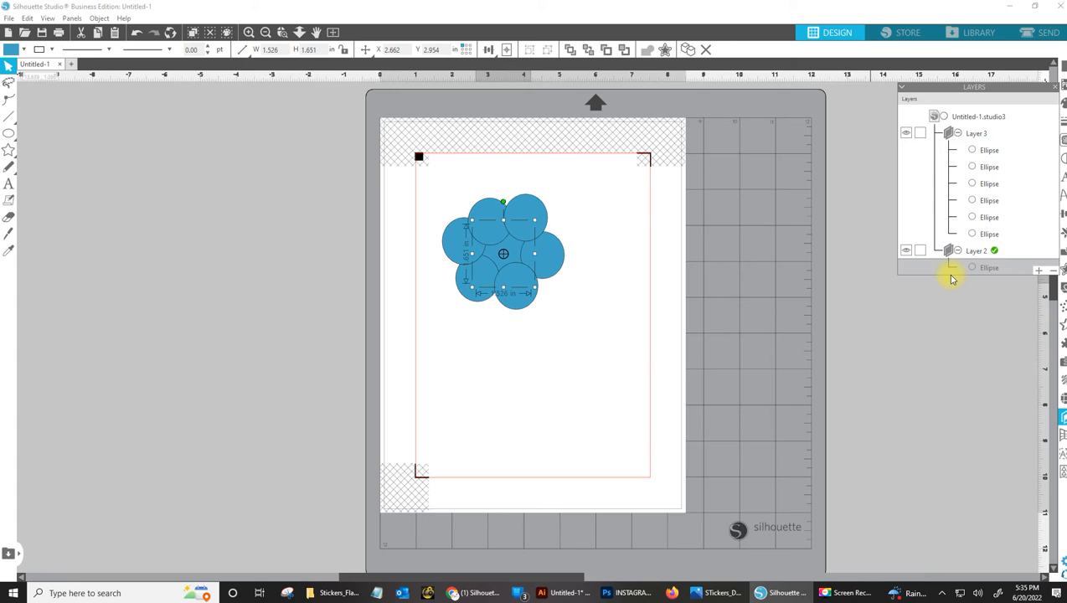
click(909, 295)
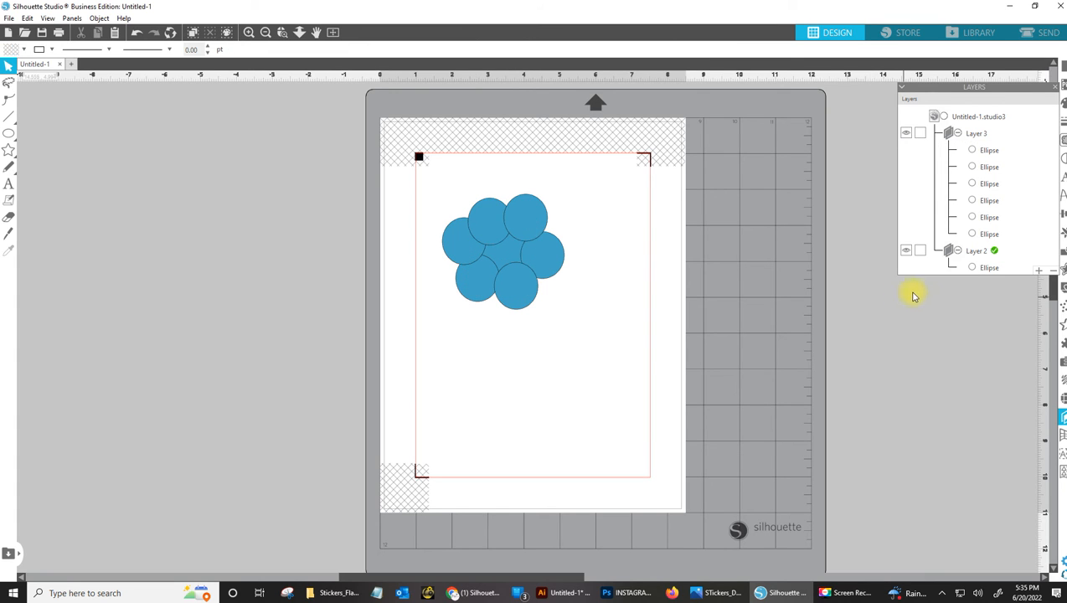
Step: Select the centre ellipse and the petals one by one and toggle Layer 2's visibility to check which layer holds each shape
click(503, 254)
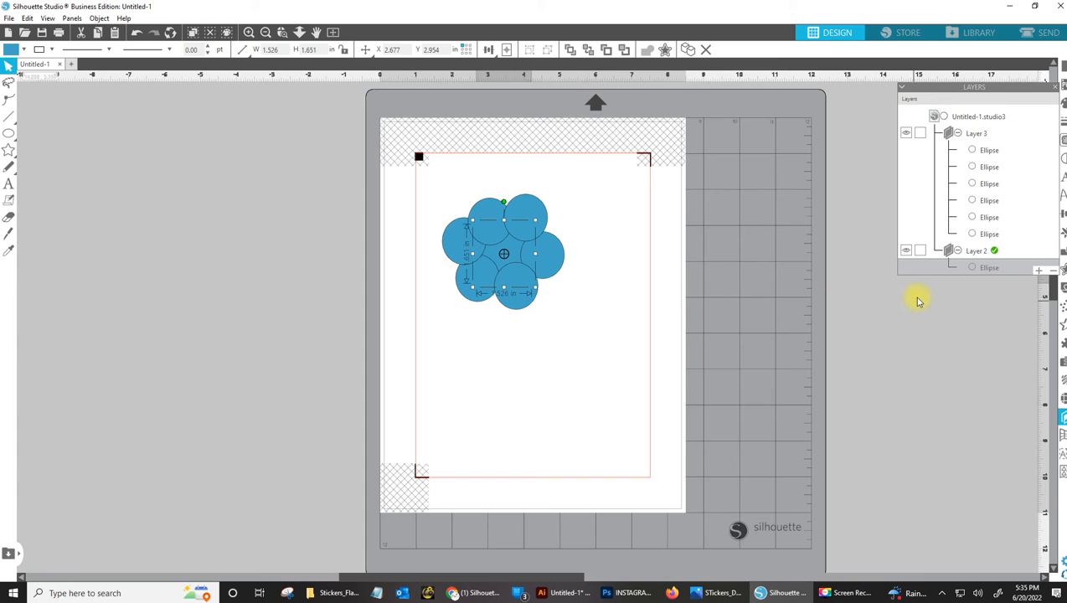
click(523, 212)
click(543, 265)
click(510, 279)
click(477, 270)
click(469, 240)
click(511, 210)
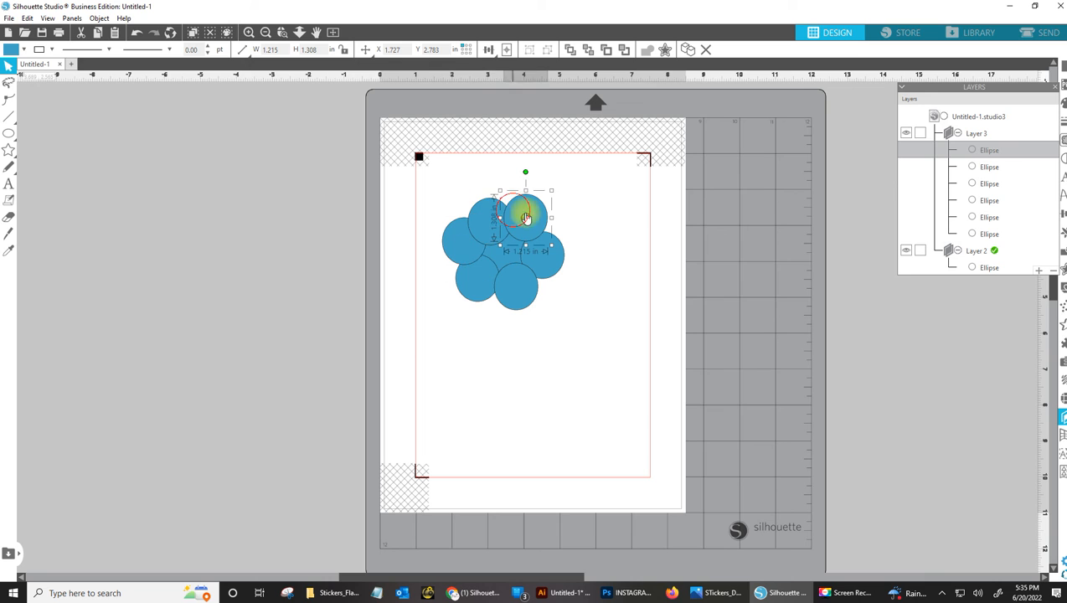
click(905, 250)
click(905, 252)
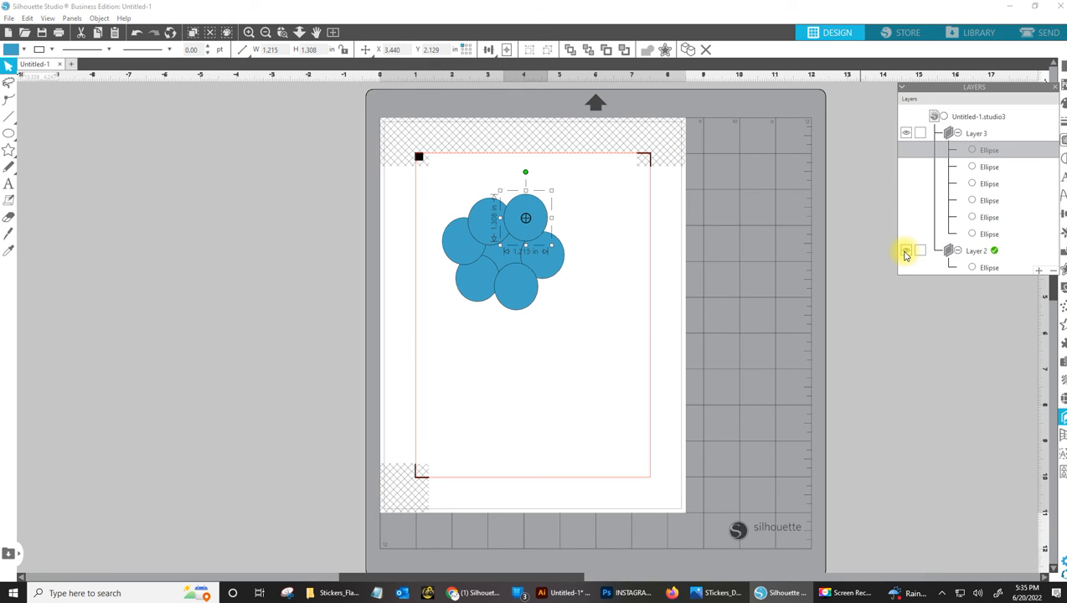
click(586, 279)
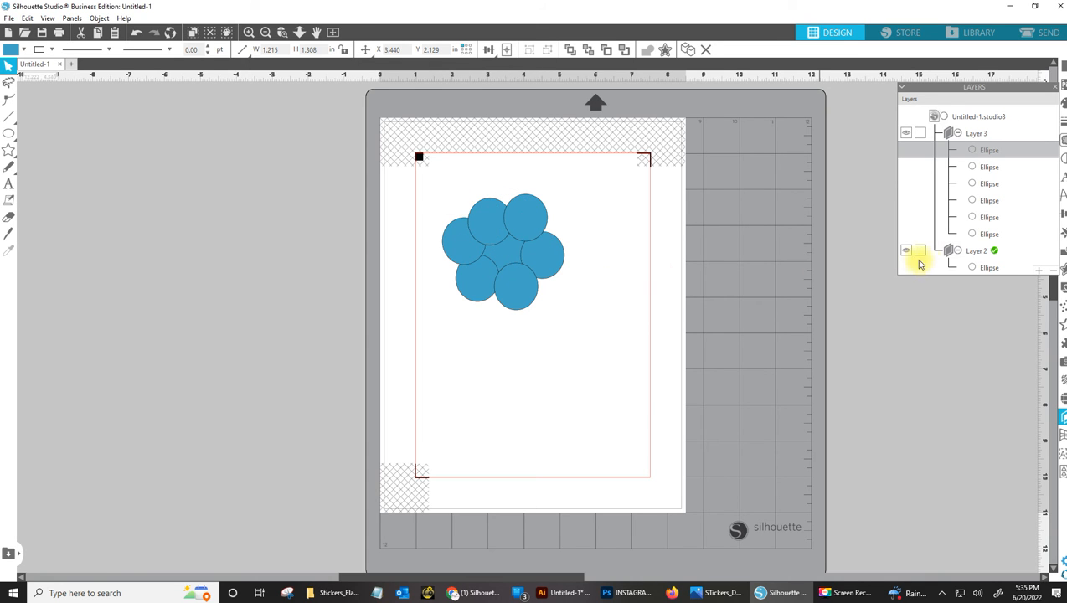
Step: Select the ellipse on Layer 2 and apply Bring to Front so it joins Layer 3 above the petals
click(988, 268)
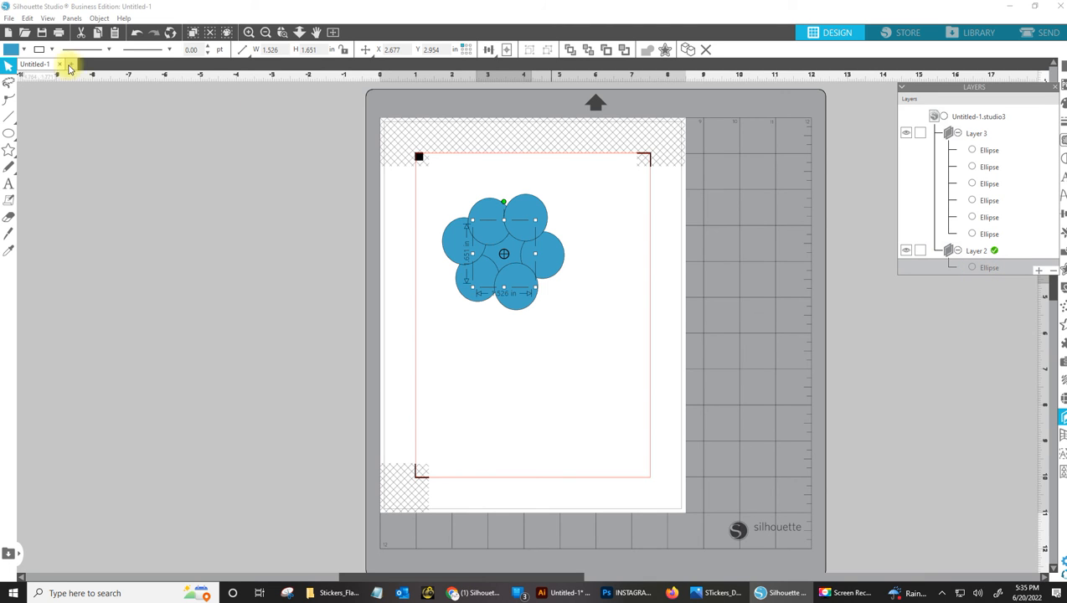
click(99, 17)
mouse_move(117, 43)
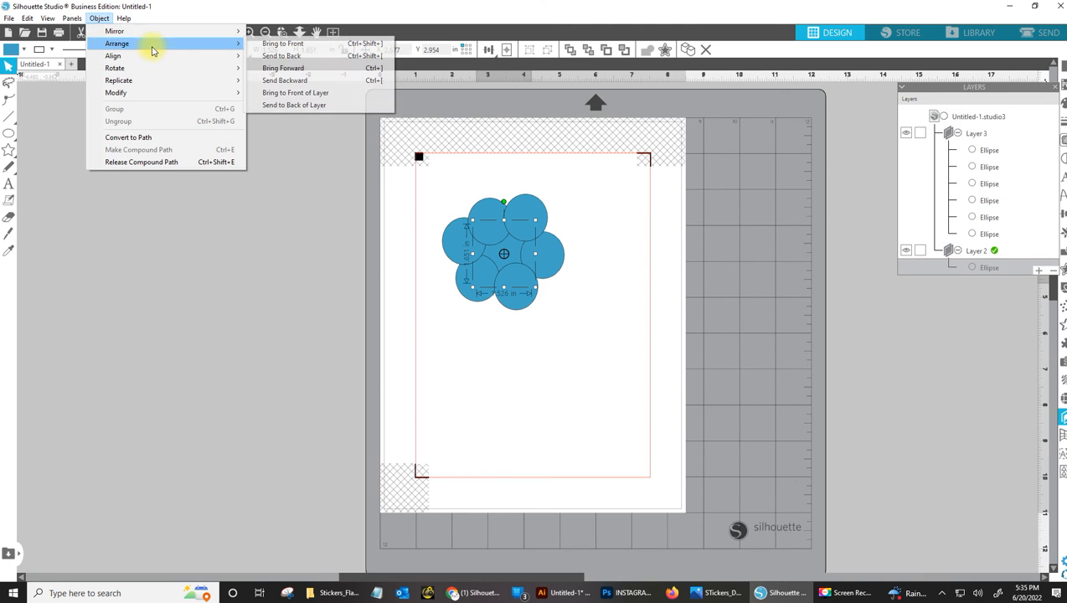
click(289, 54)
click(312, 159)
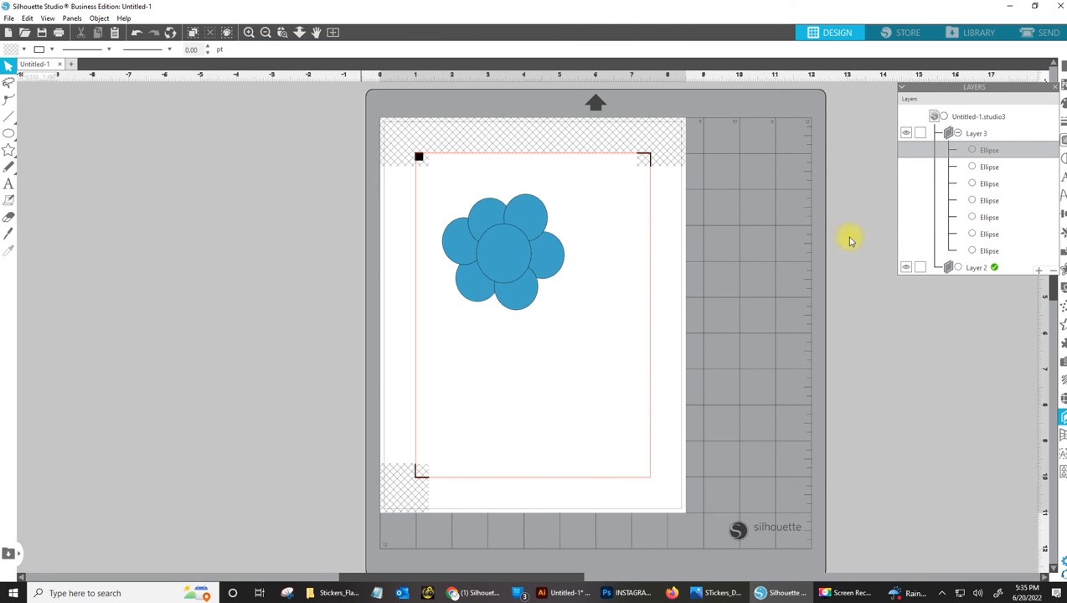
Step: Make Layer 3 the active layer and shift the upper-right petal slightly toward the flower's centre
click(973, 134)
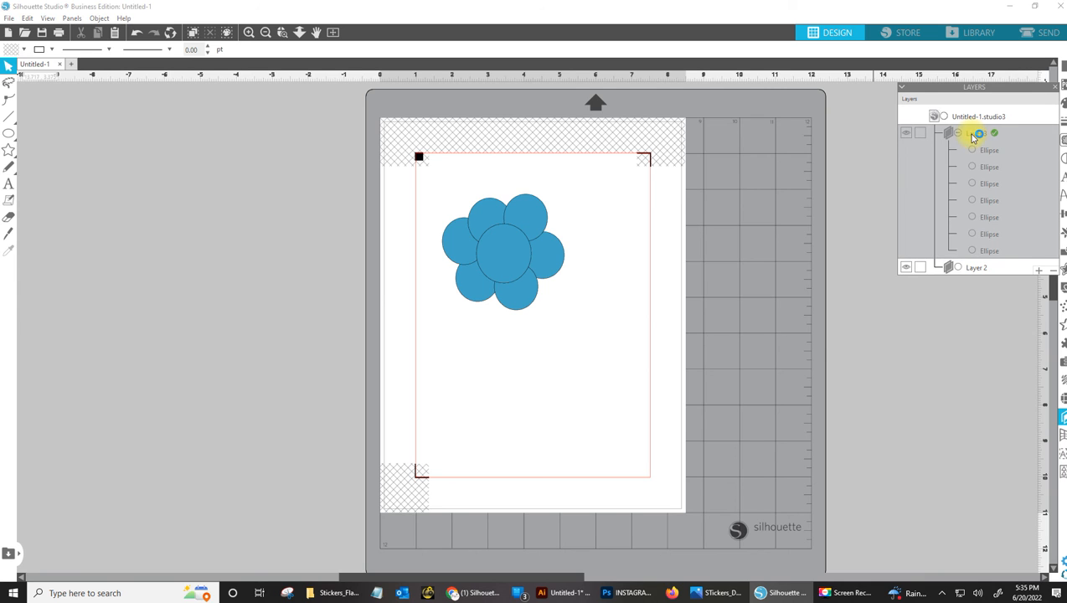
click(798, 350)
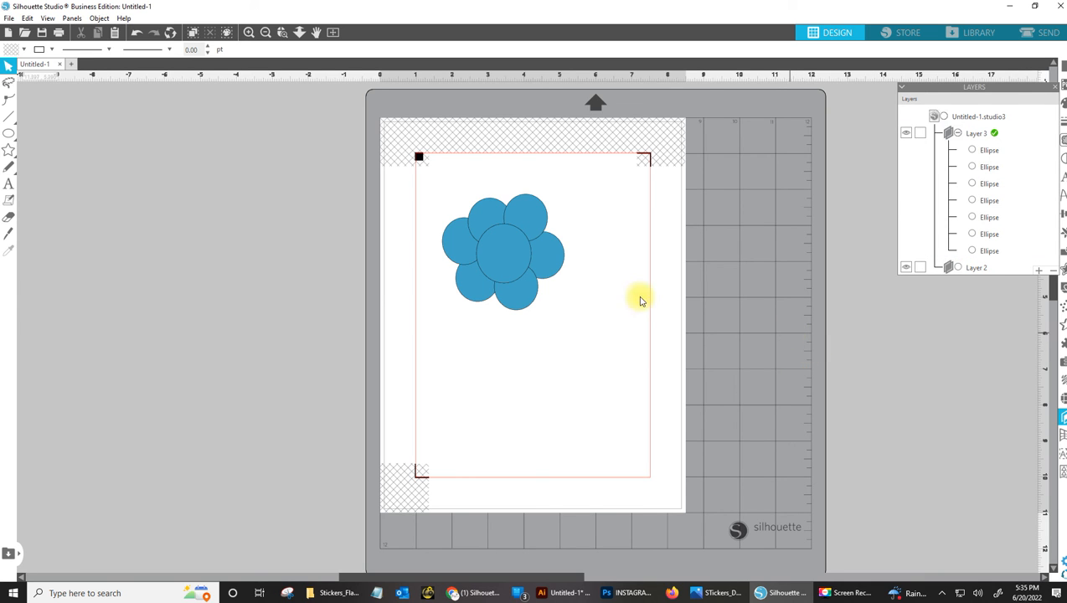
click(525, 216)
drag(525, 217, 521, 222)
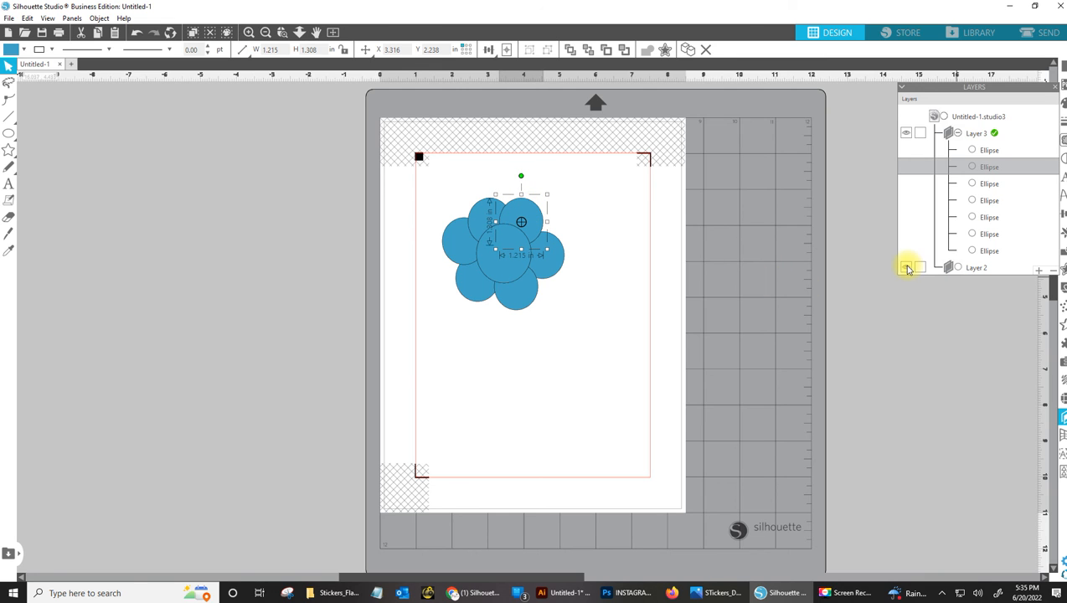
click(974, 133)
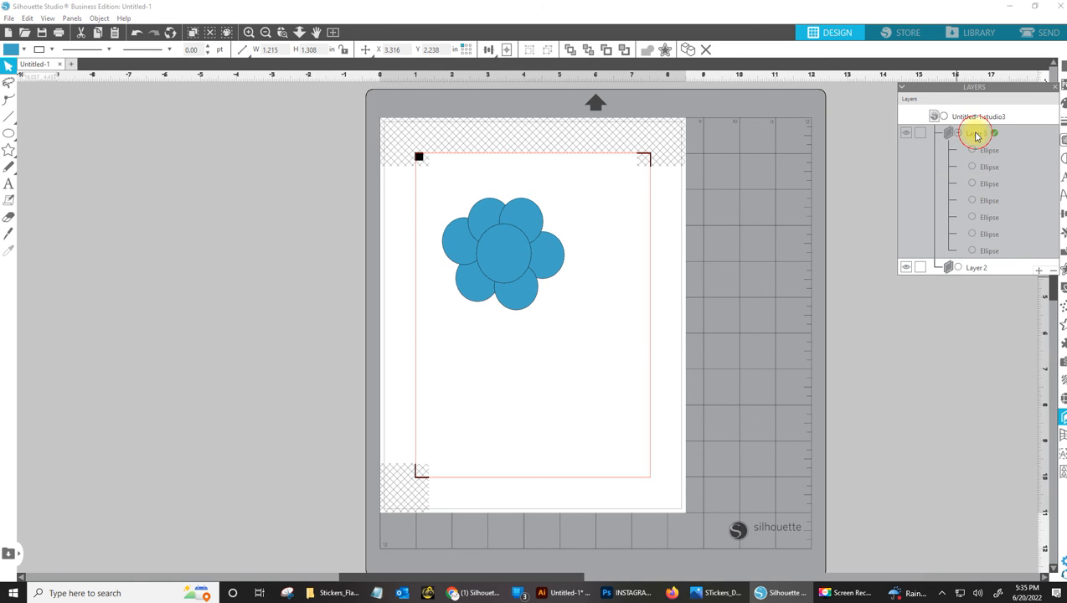
Step: Apply Send to Back to the large centre ellipse so it drops into Layer 2 behind the petals
click(513, 249)
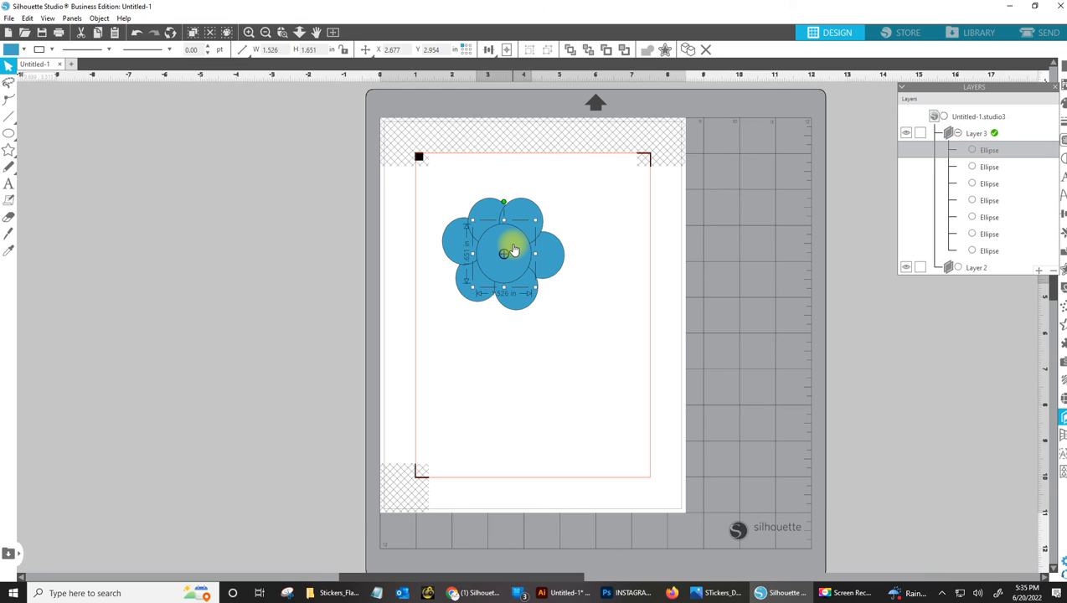
click(100, 17)
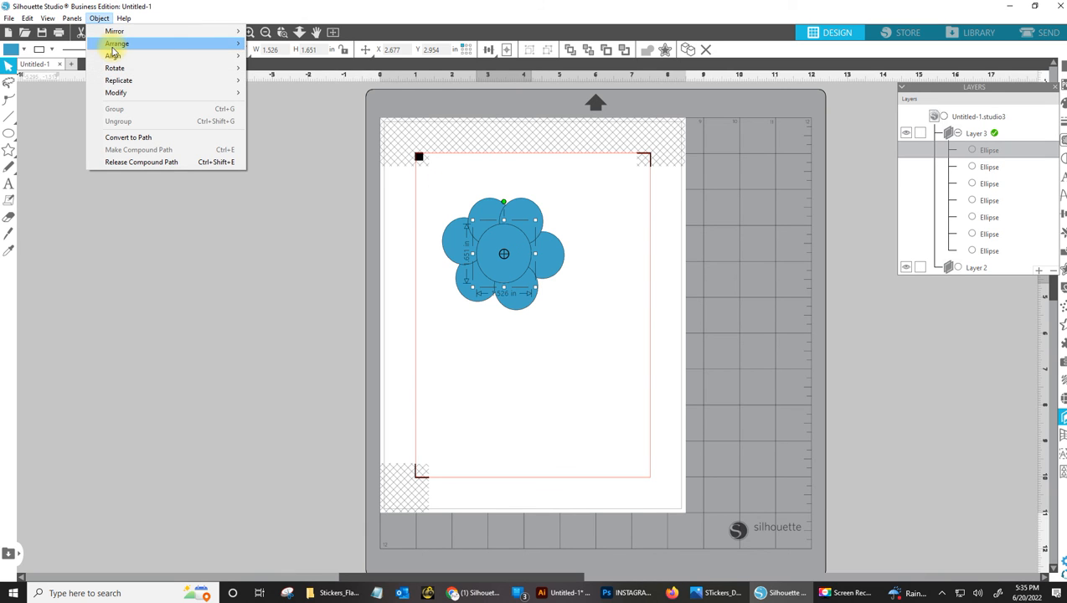
mouse_move(125, 44)
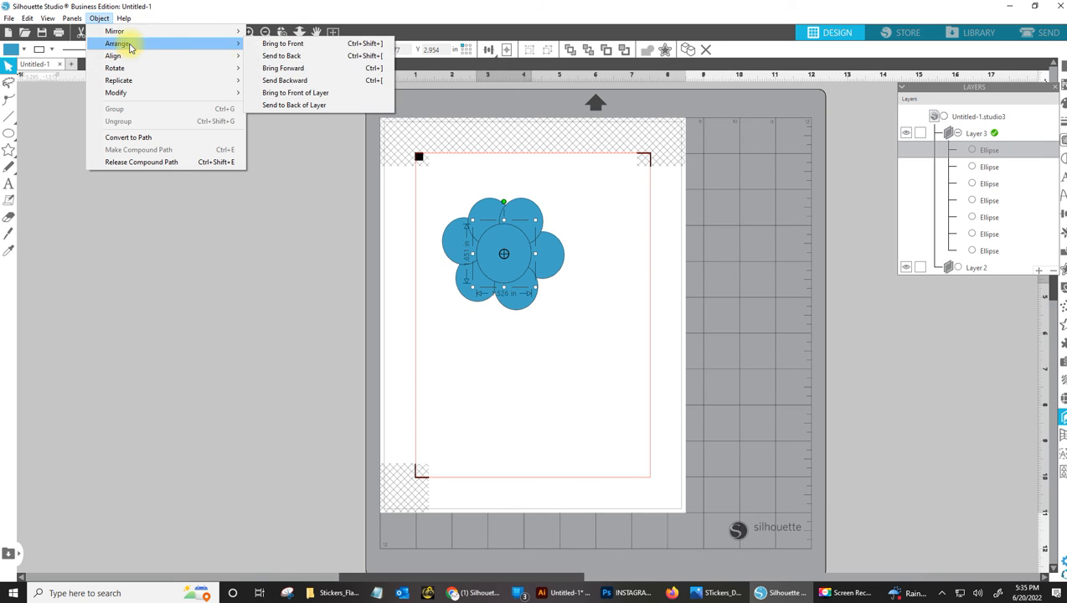
click(293, 80)
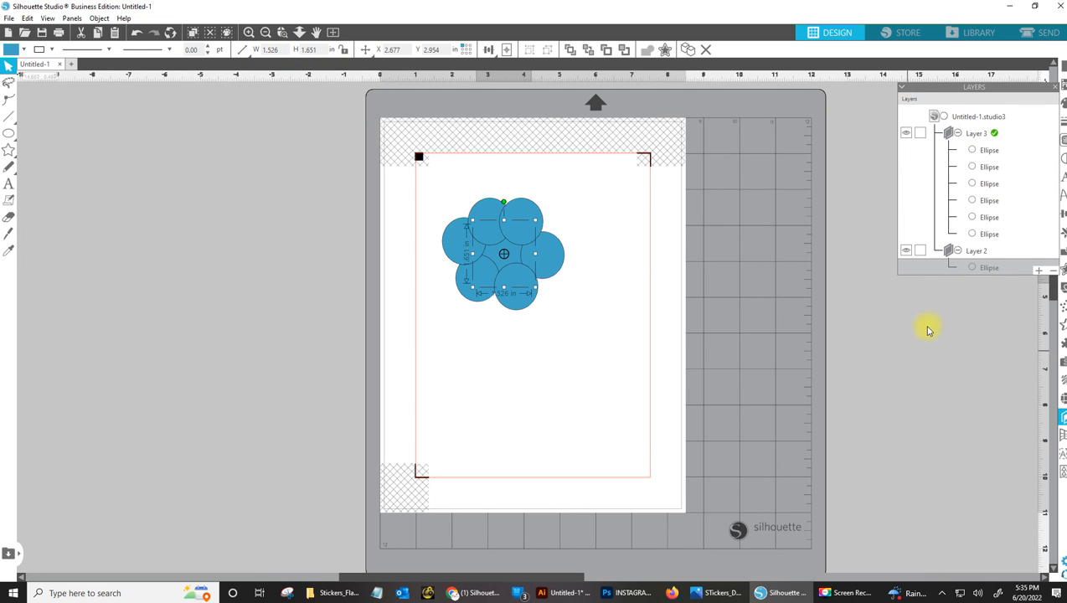
Step: Hide and show Layer 2 to check that it holds the centre ellipse, leaving the layer shown
click(907, 251)
click(905, 251)
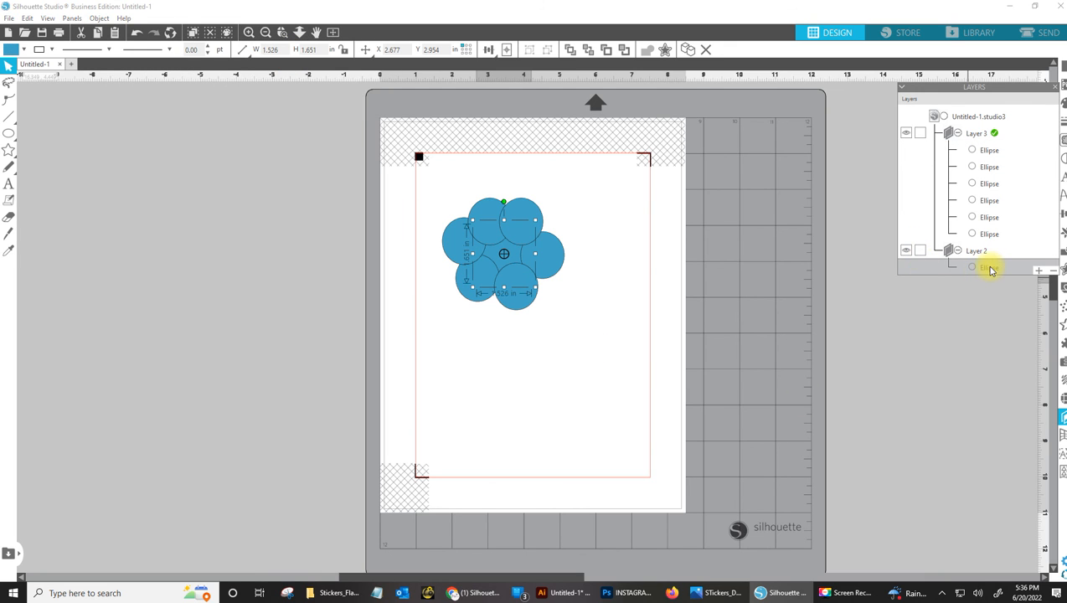
click(905, 251)
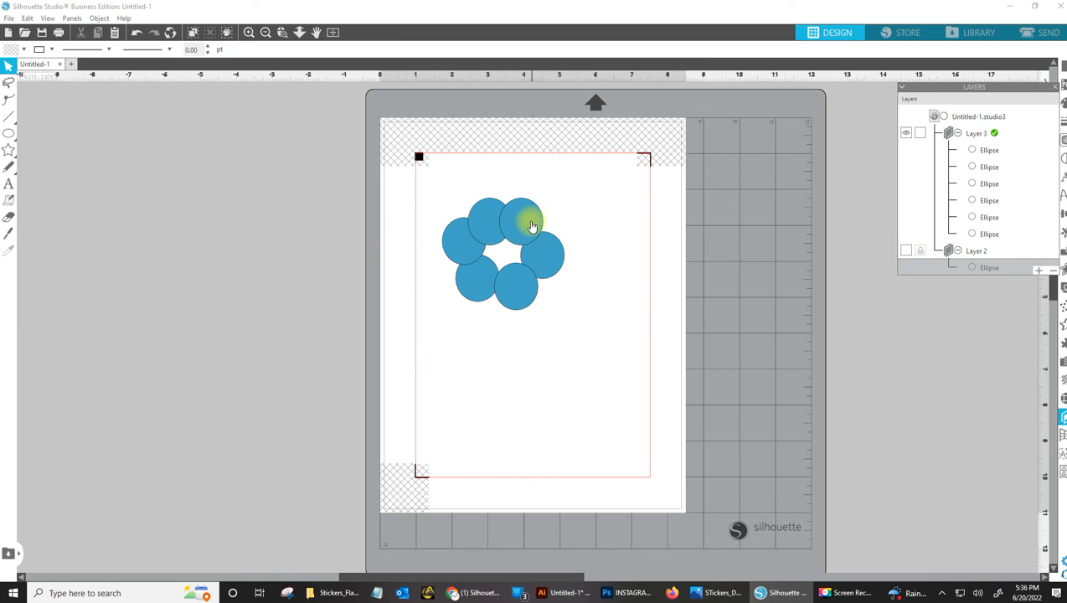
click(905, 250)
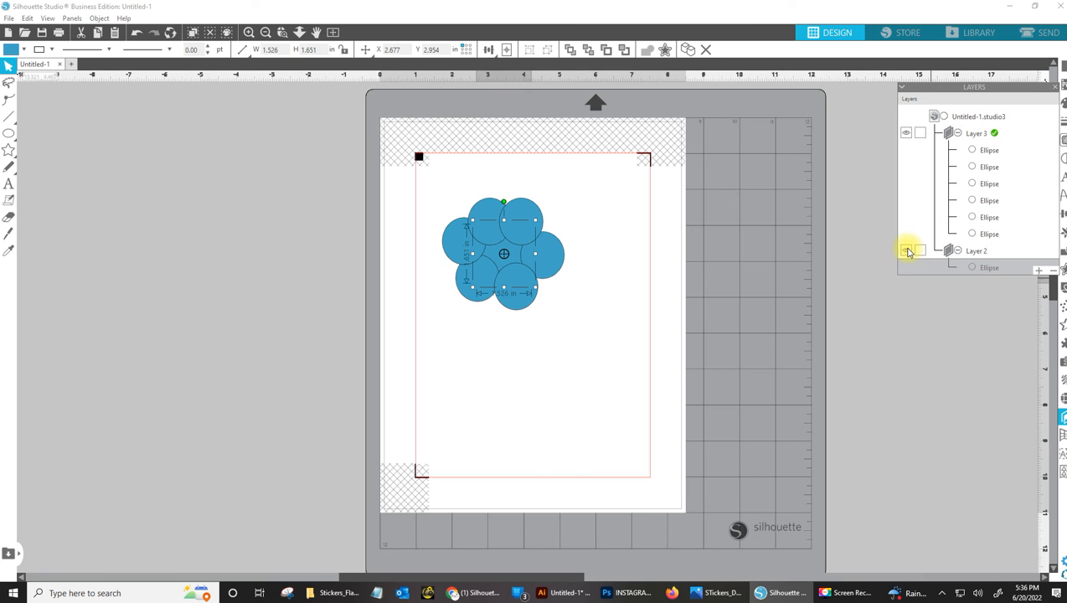